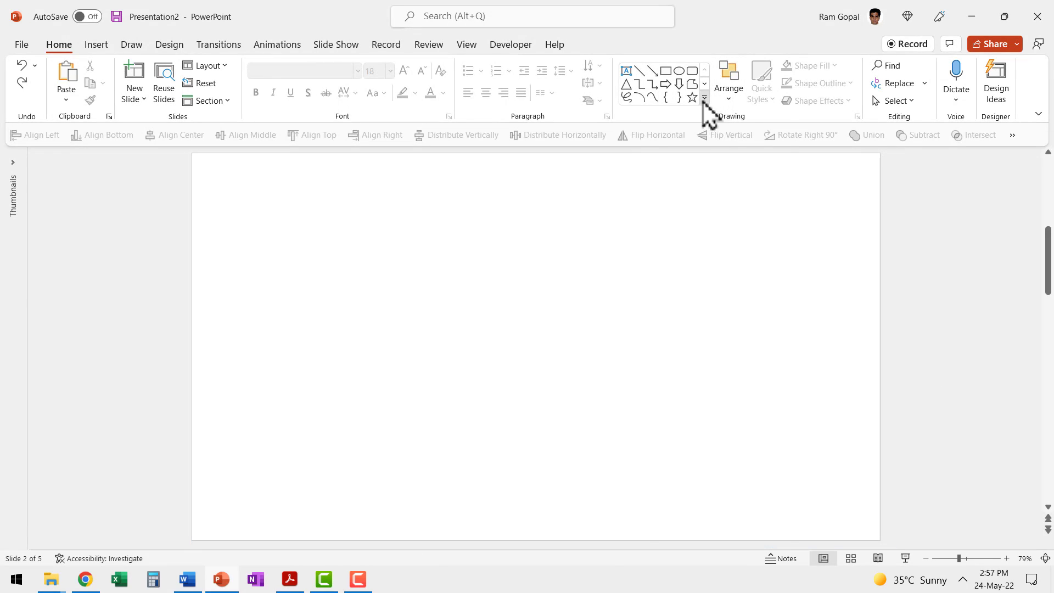
Draw a circle about 3.06" in diameter just left of the slide's centre.
{"action": "left_click", "coordinate": [704, 97]}
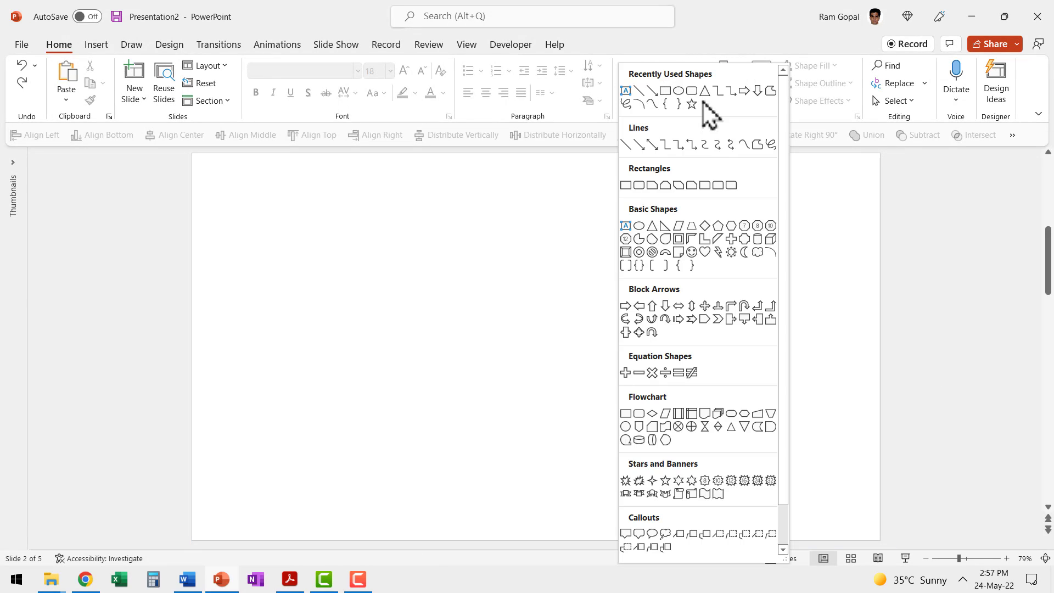
{"action": "left_click", "coordinate": [639, 225]}
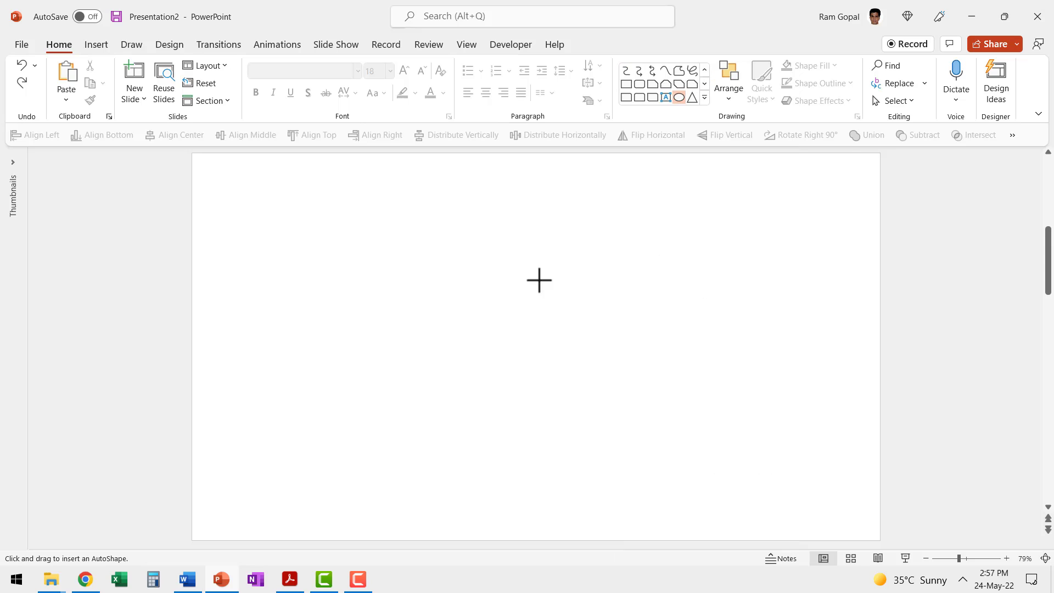
{"action": "left_click_drag", "start_coordinate": [355, 270], "coordinate": [514, 427]}
{"action": "left_click", "coordinate": [538, 378]}
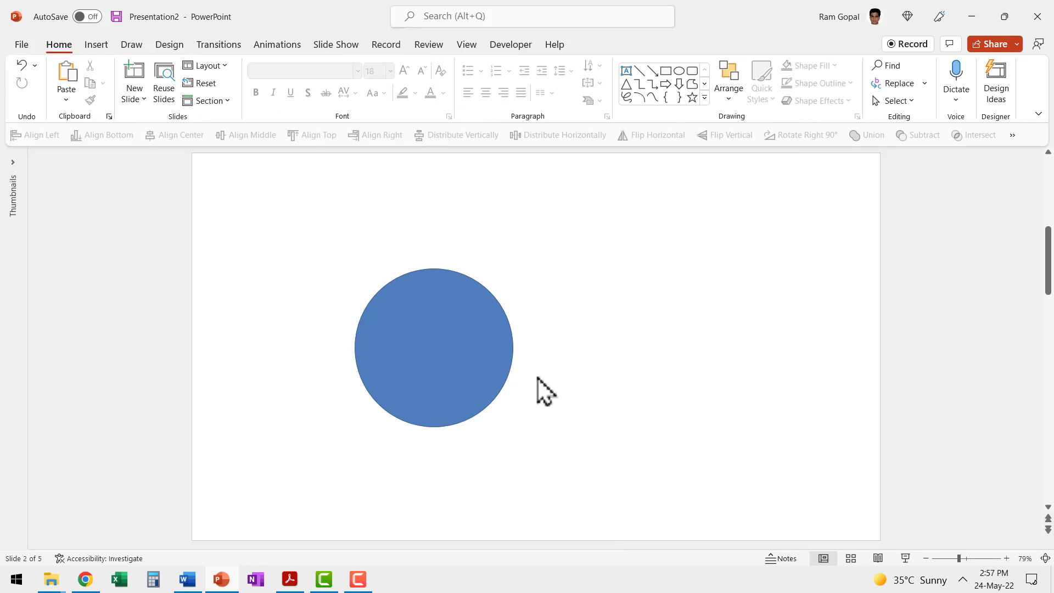
Duplicate the circle, offset the copy to the right so both overlap, and intersect the two circles into a petal shape.
{"action": "left_click", "coordinate": [471, 346]}
{"action": "key", "text": "ctrl+d"}
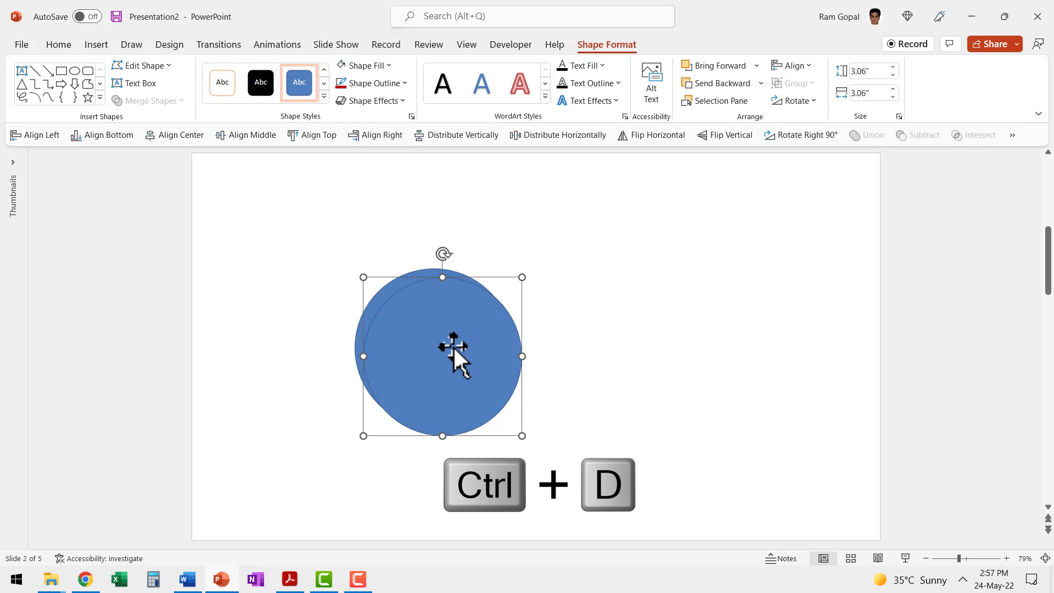
{"action": "left_click_drag", "start_coordinate": [451, 345], "coordinate": [544, 339]}
{"action": "left_click_drag", "start_coordinate": [725, 506], "coordinate": [197, 218]}
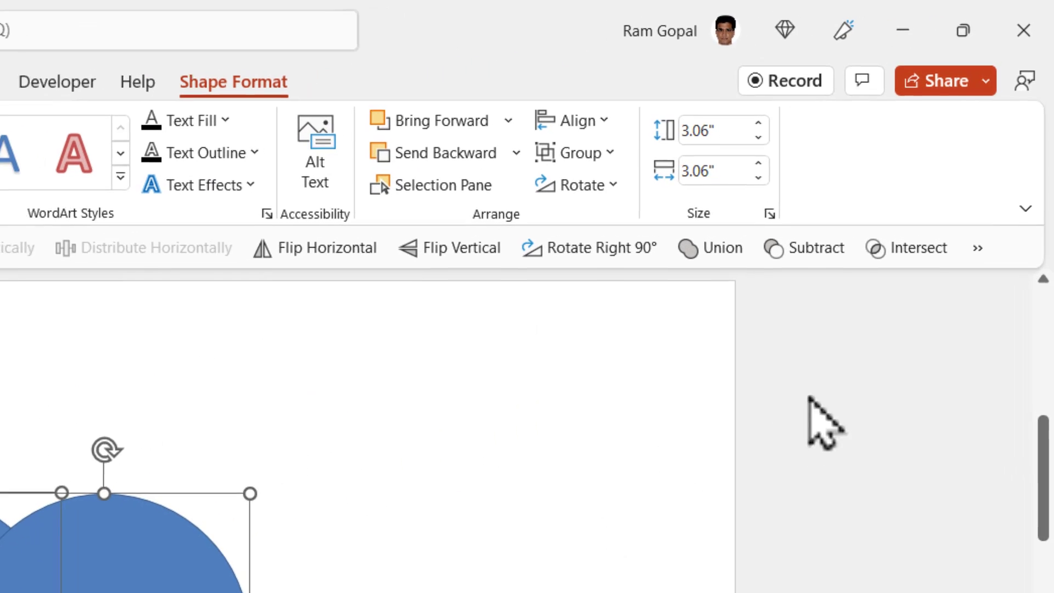
{"action": "left_click", "coordinate": [912, 248]}
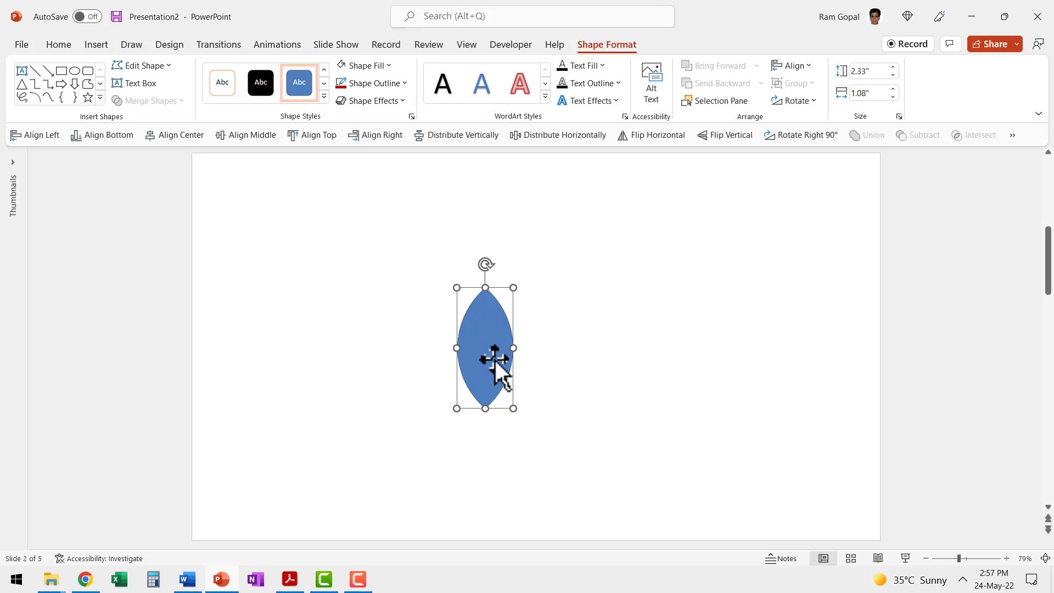
Fill the petal with a dark theme red and give it an outline in the darkest shade of that red.
{"action": "left_click", "coordinate": [378, 67]}
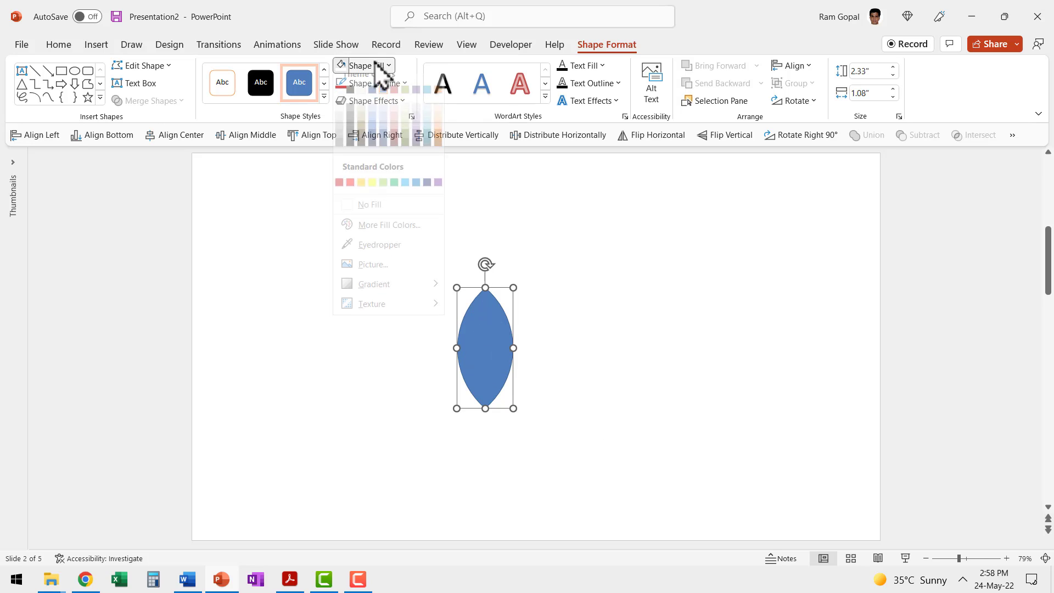
{"action": "left_click", "coordinate": [400, 159]}
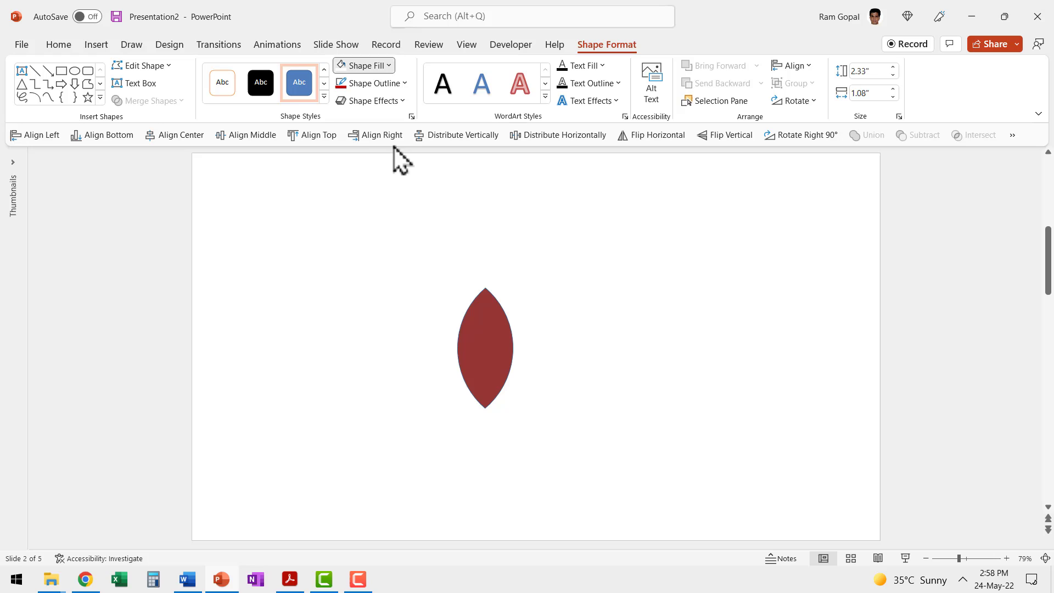
{"action": "left_click", "coordinate": [385, 83]}
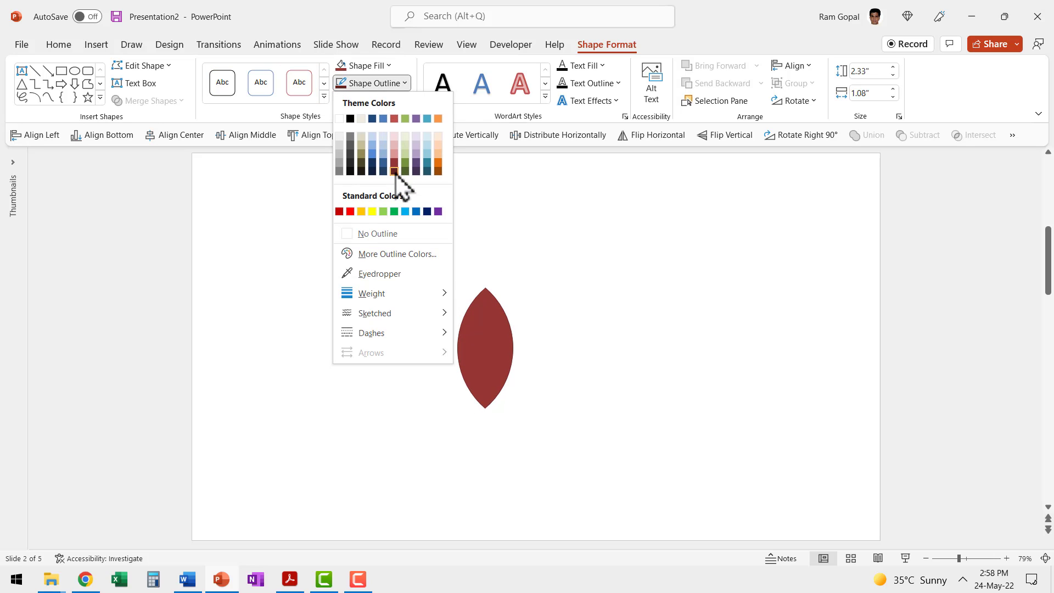
{"action": "left_click", "coordinate": [394, 170]}
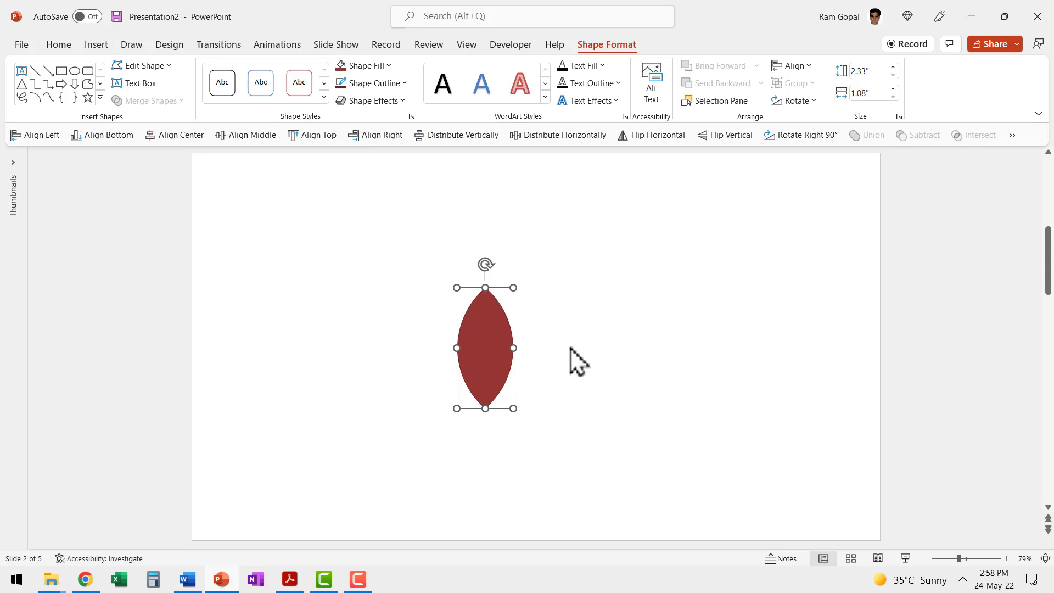
Place a copy of the petal directly beneath it and make the copy invisible with 100% fill transparency and no outline.
{"action": "left_click_drag", "start_coordinate": [495, 341], "coordinate": [484, 446], "text": "ctrl"}
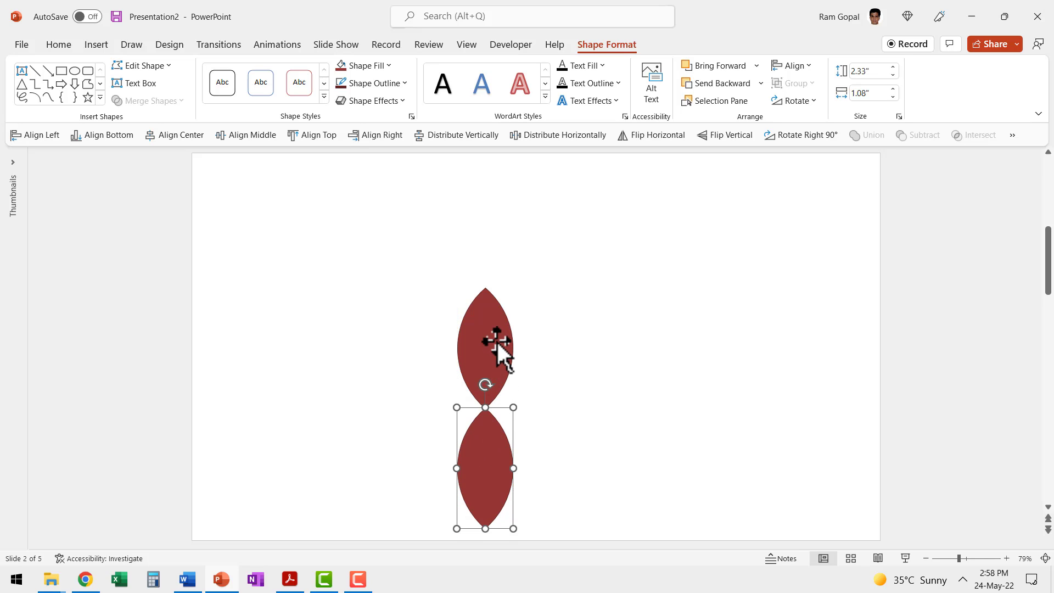
{"action": "right_click", "coordinate": [471, 443]}
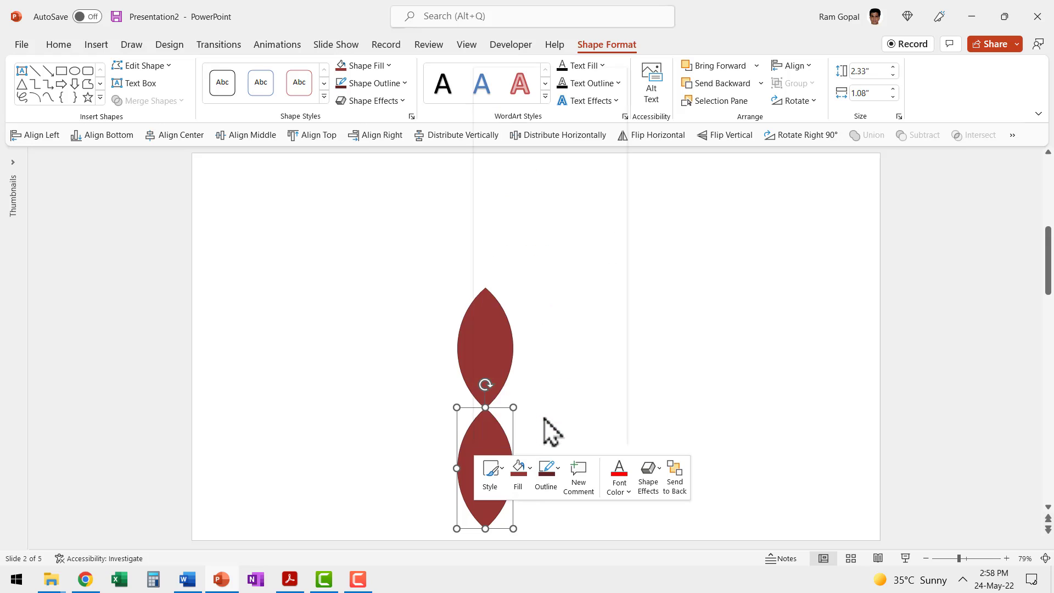
{"action": "left_click", "coordinate": [895, 240]}
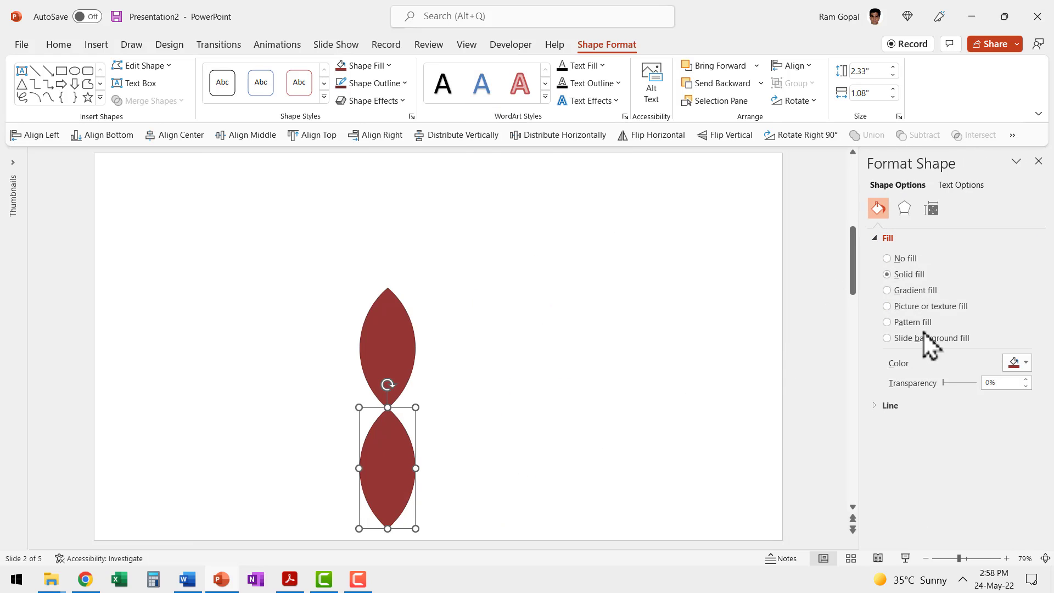
{"action": "left_click_drag", "start_coordinate": [945, 383], "coordinate": [996, 383]}
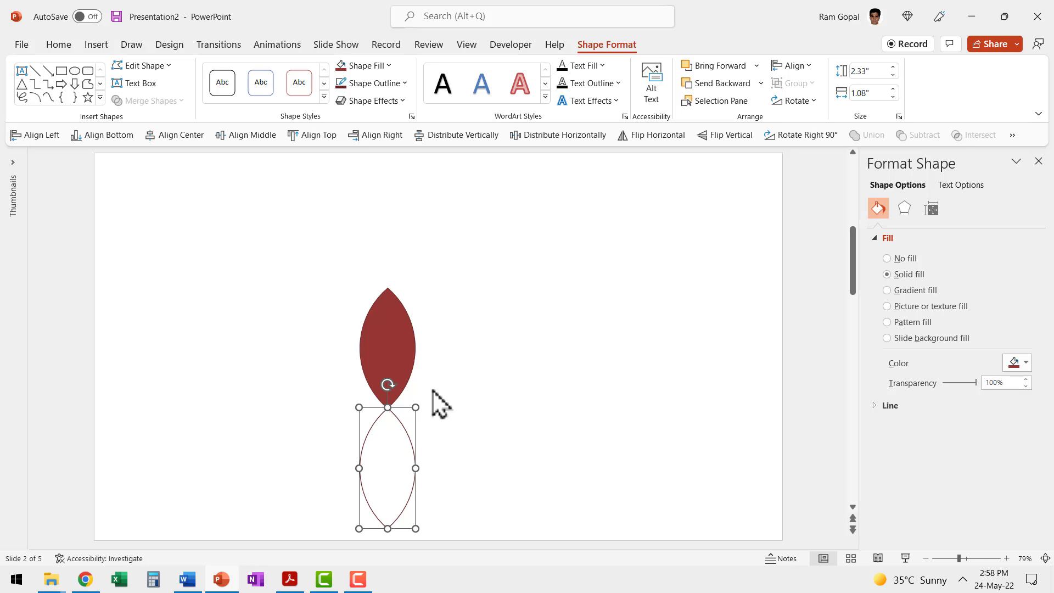
{"action": "left_click", "coordinate": [379, 84]}
{"action": "left_click", "coordinate": [411, 238]}
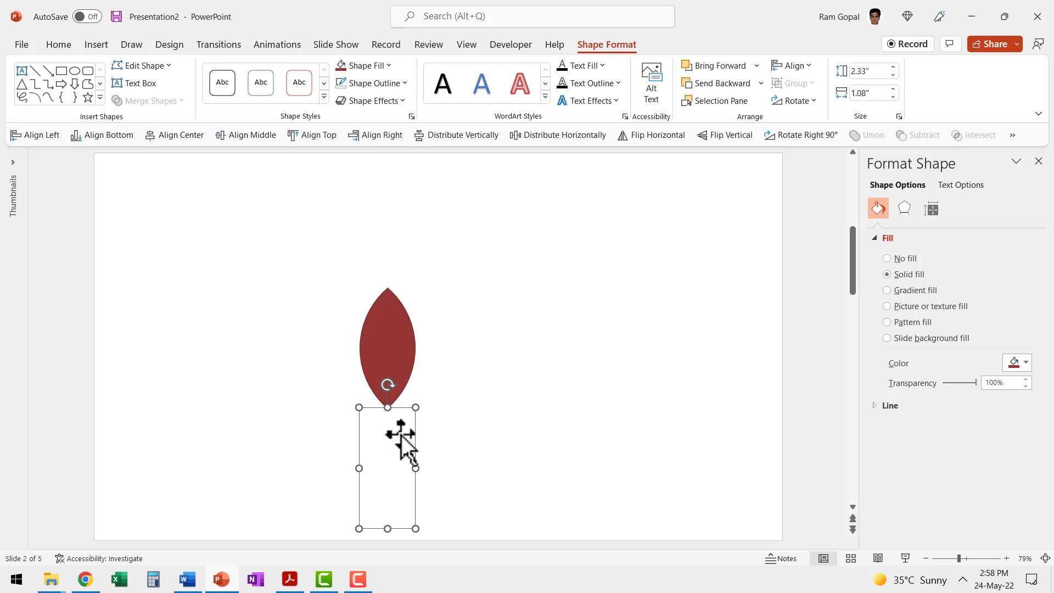
Group the petal with its invisible copy and duplicate the group four times, overlapping three to its right and one to its left.
{"action": "left_click", "coordinate": [394, 319], "text": "shift"}
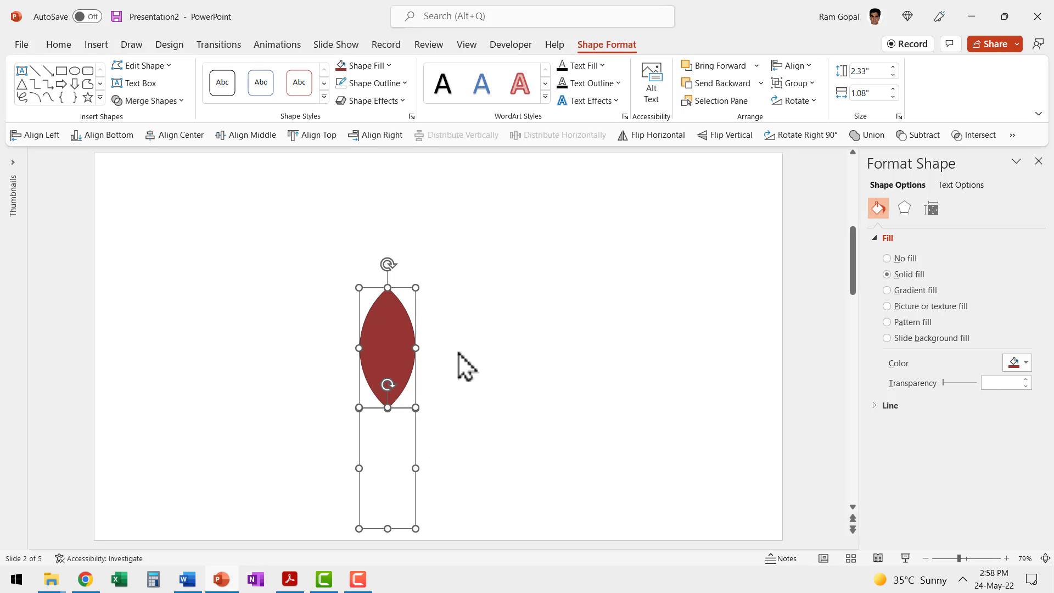
{"action": "key", "text": "ctrl+g"}
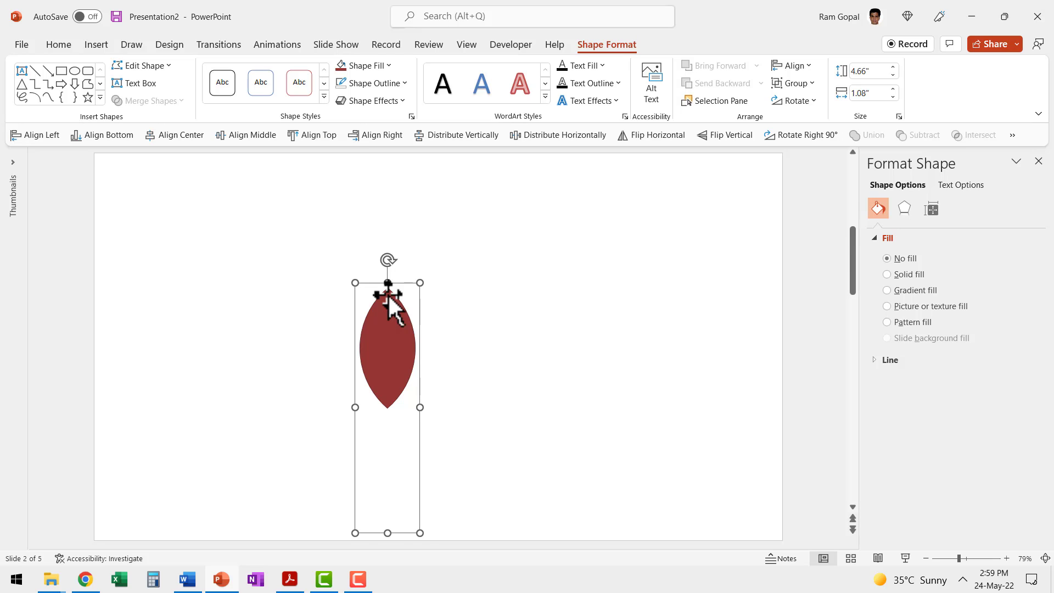
{"action": "left_click_drag", "start_coordinate": [387, 293], "coordinate": [419, 319]}
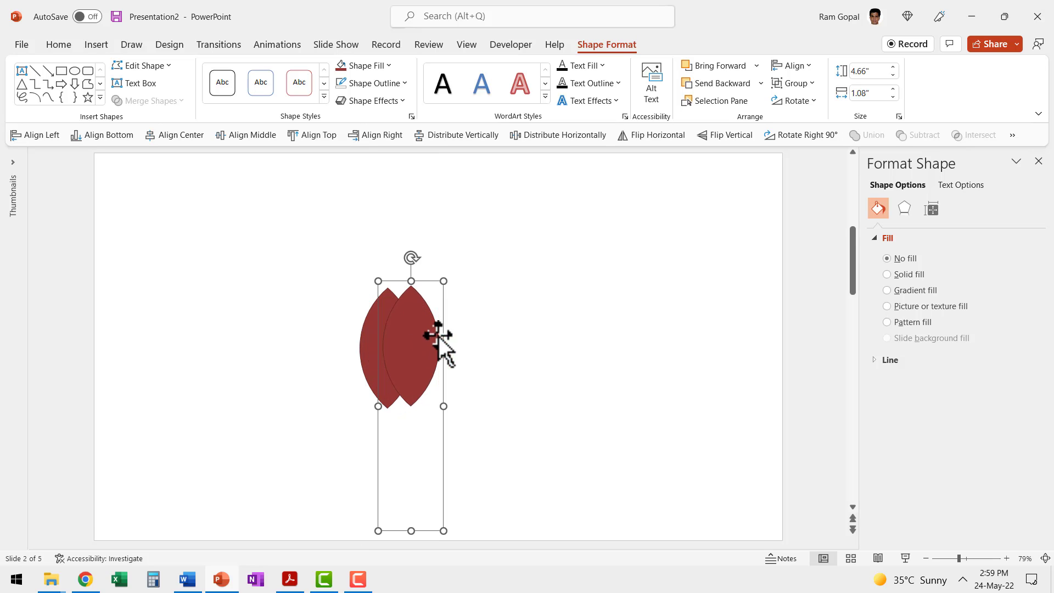
{"action": "key", "text": "ctrl+d"}
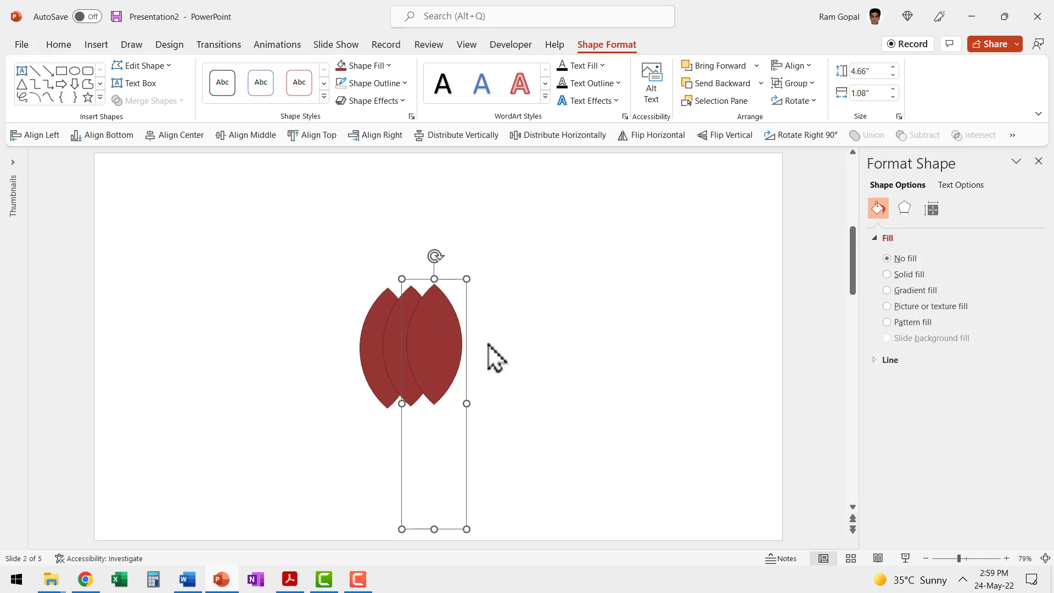
{"action": "key", "text": "ctrl+d"}
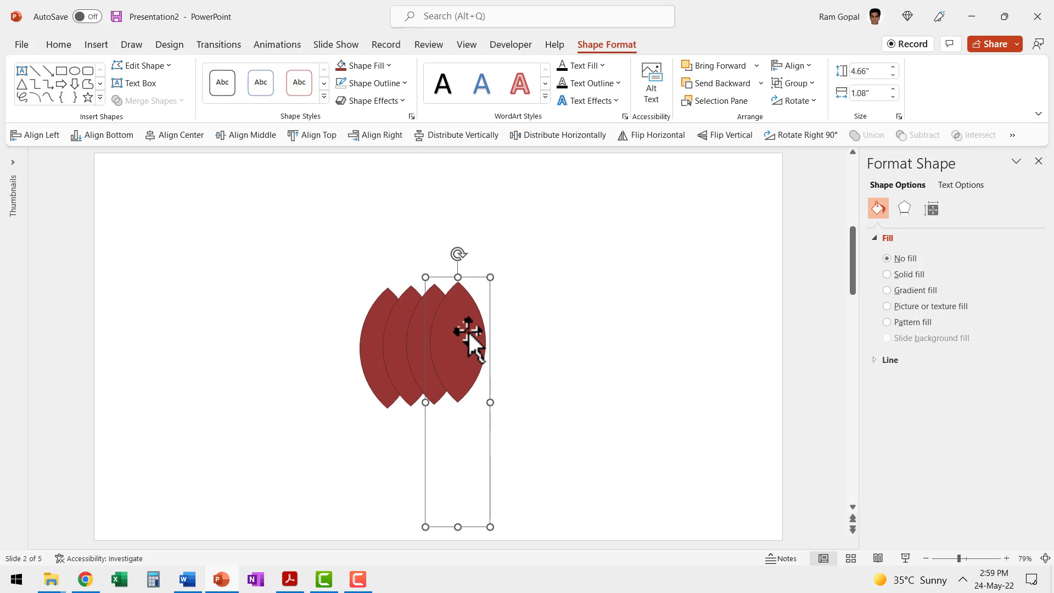
{"action": "key", "text": "ctrl+d"}
{"action": "left_click_drag", "start_coordinate": [486, 331], "coordinate": [365, 341]}
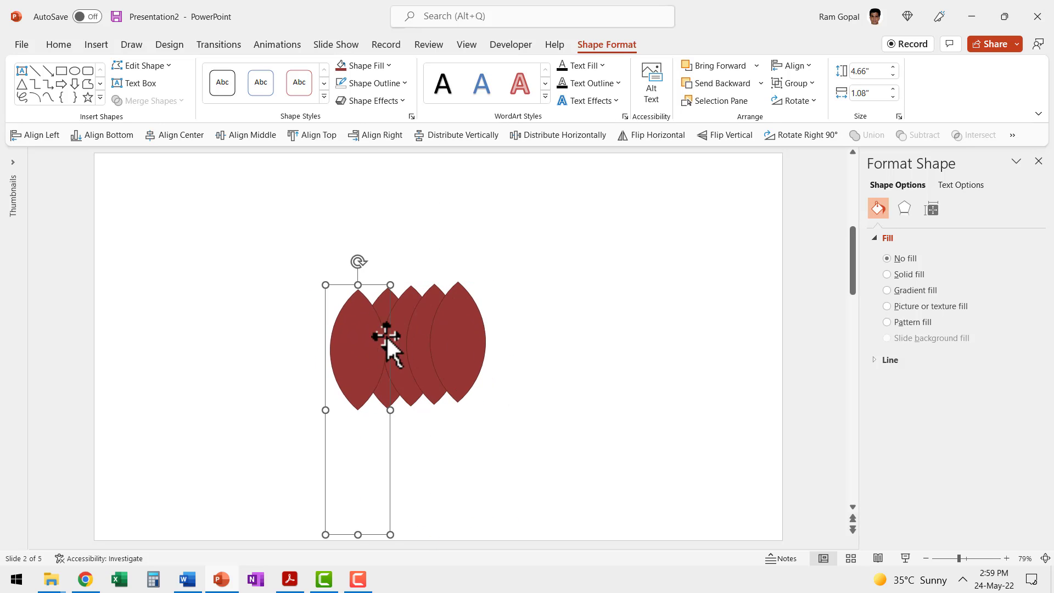
Fill the visible petal of the original group with the darkest shade of the theme red.
{"action": "left_click", "coordinate": [383, 301]}
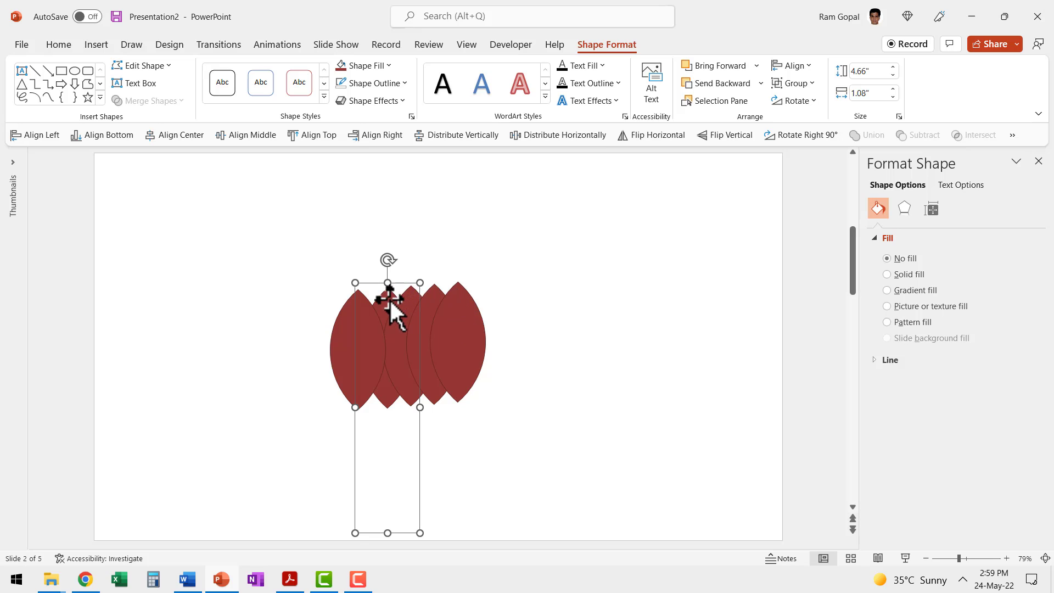
{"action": "left_click", "coordinate": [378, 66]}
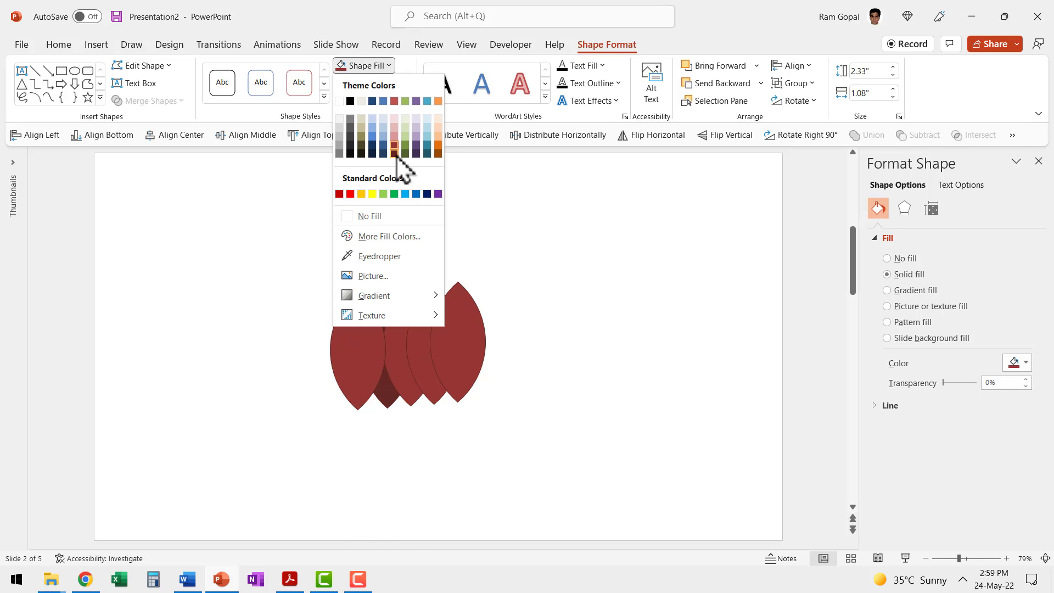
{"action": "left_click", "coordinate": [394, 153]}
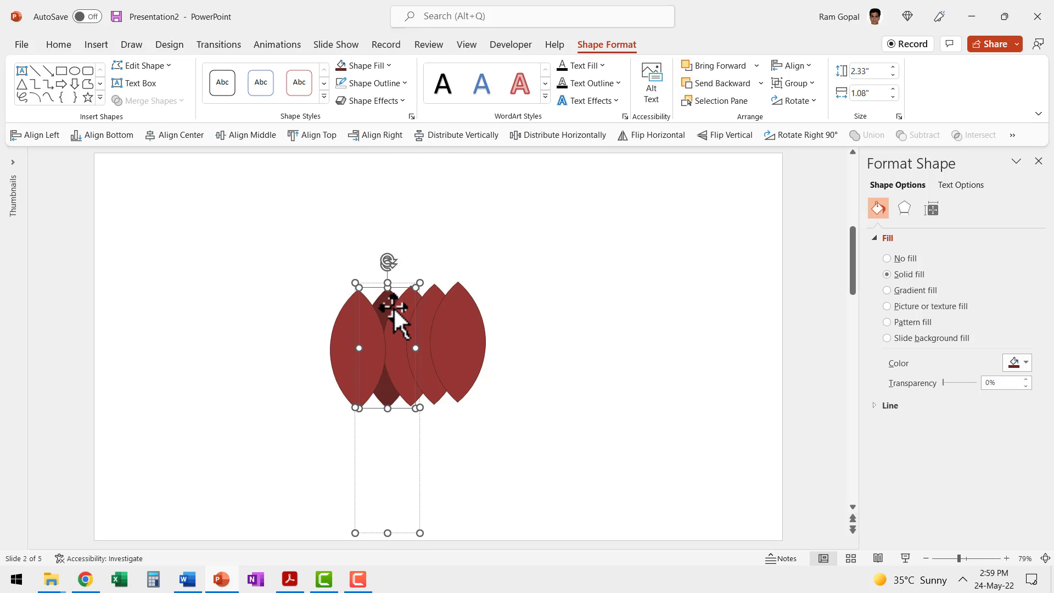
{"action": "left_click", "coordinate": [603, 355]}
Add two more overlapping duplicates of the leftmost petal group, each further to the left.
{"action": "left_click", "coordinate": [370, 330]}
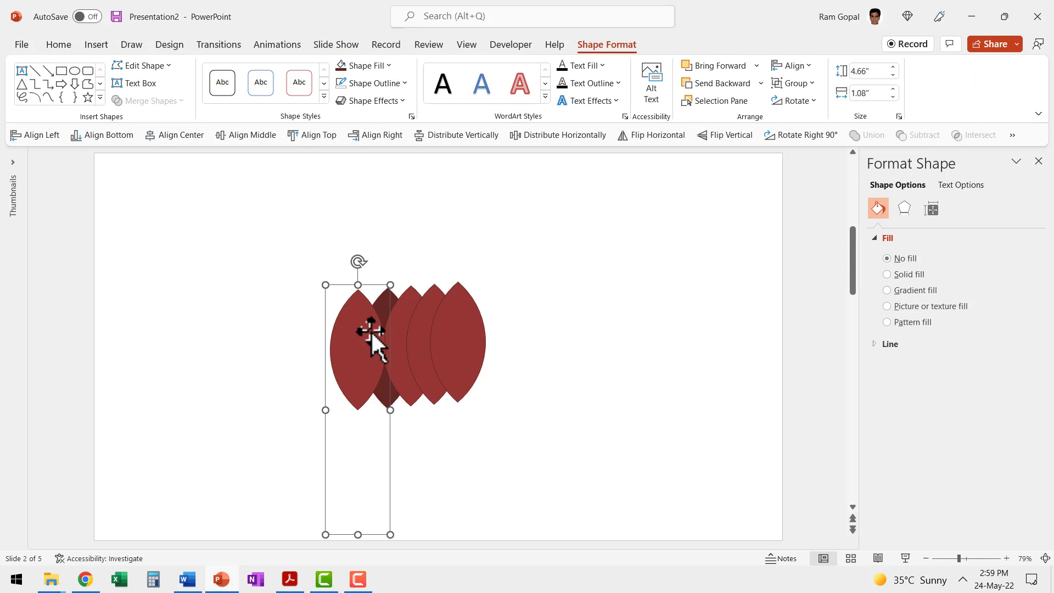
{"action": "left_click_drag", "start_coordinate": [371, 331], "coordinate": [338, 327]}
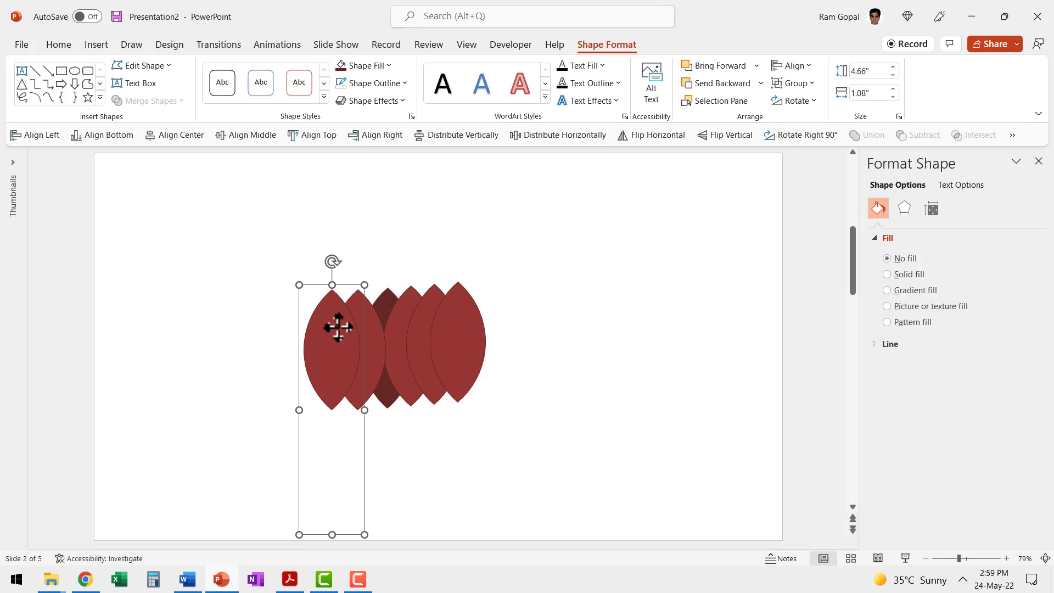
{"action": "key", "text": "ctrl+d"}
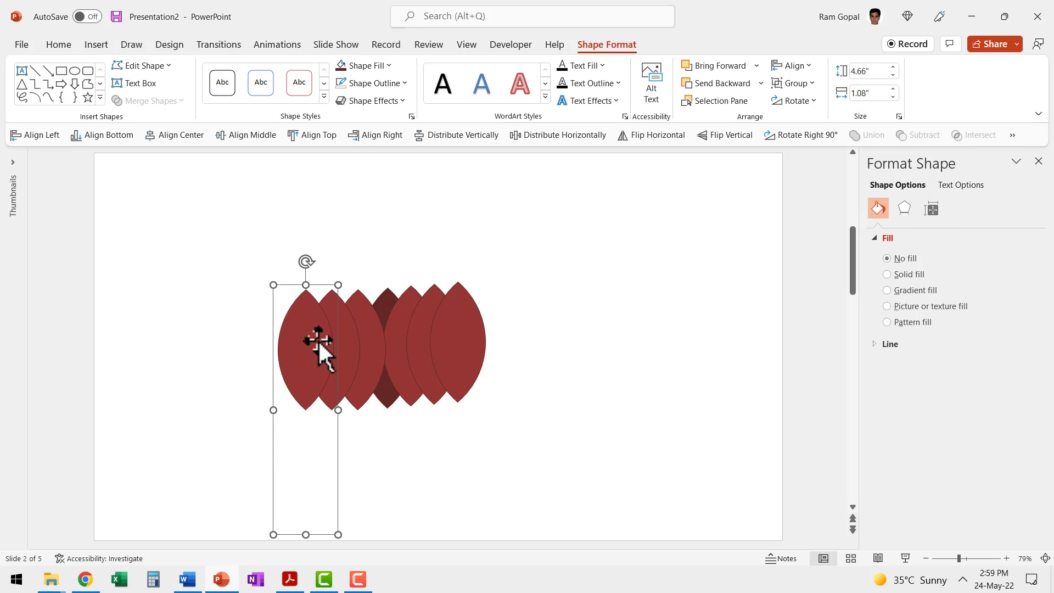
{"action": "left_click", "coordinate": [568, 367]}
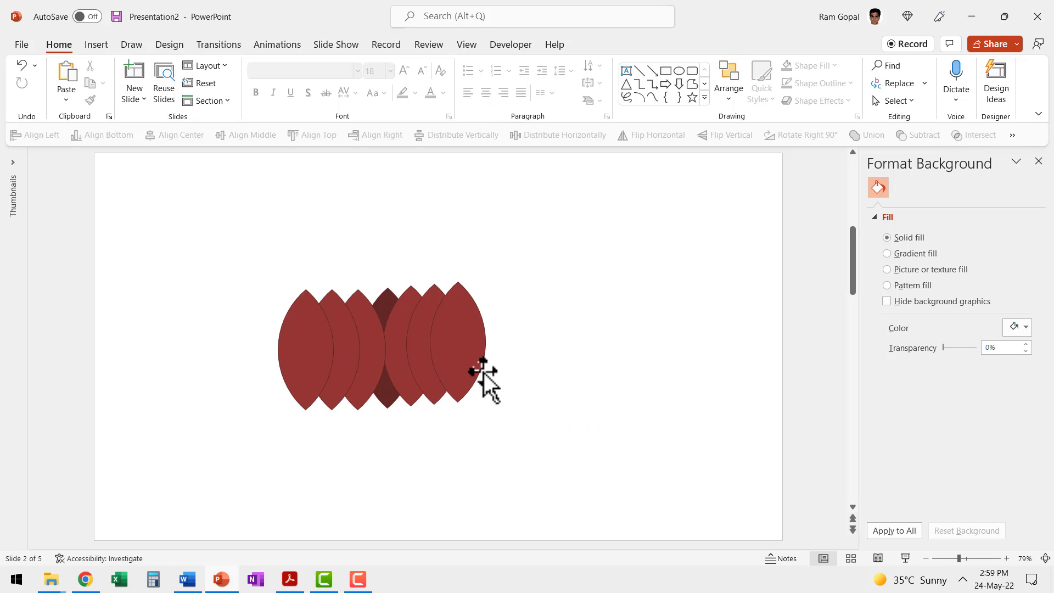
Add a Spin emphasis animation to the first petal group right of the darkest petal.
{"action": "left_click", "coordinate": [408, 298]}
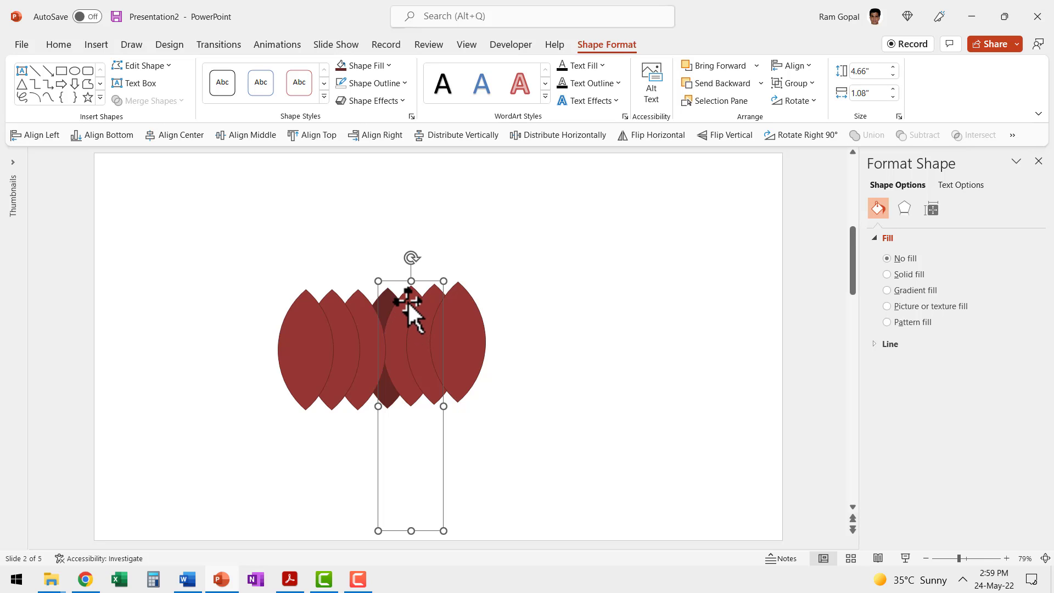
{"action": "left_click", "coordinate": [273, 47]}
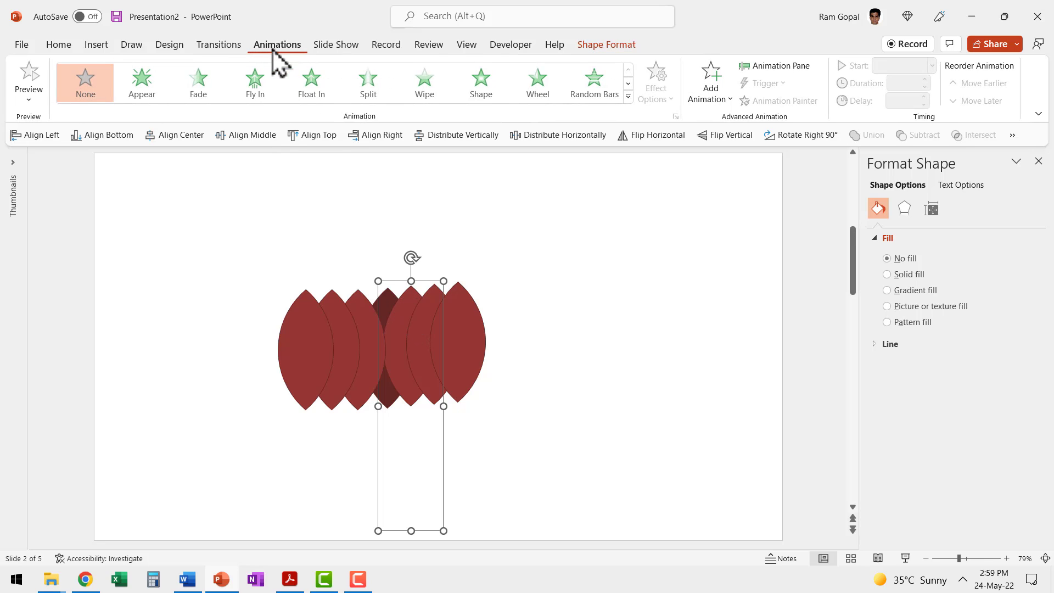
{"action": "left_click", "coordinate": [713, 98]}
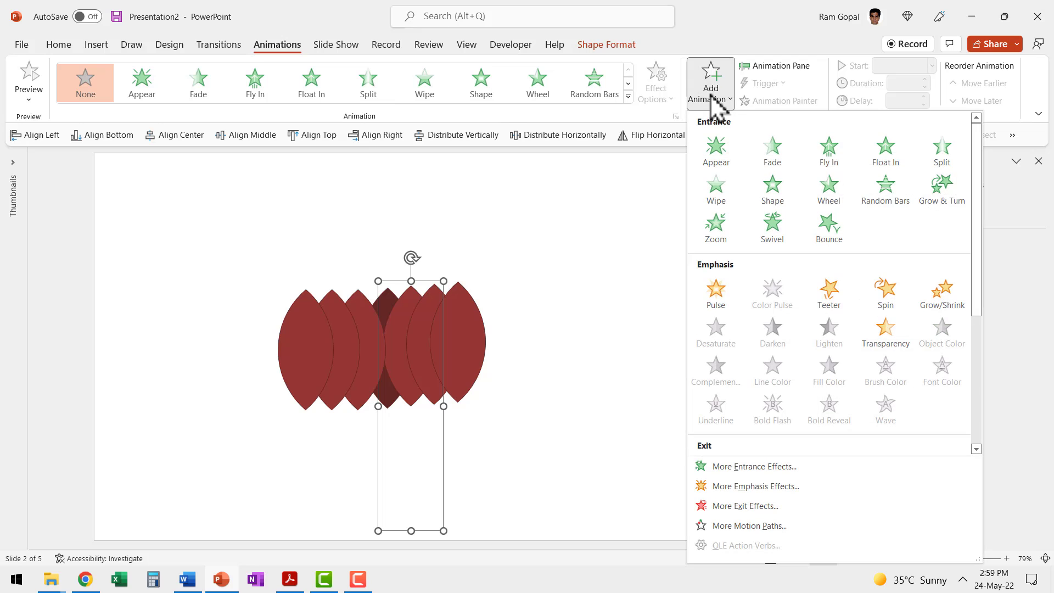
{"action": "left_click", "coordinate": [885, 291]}
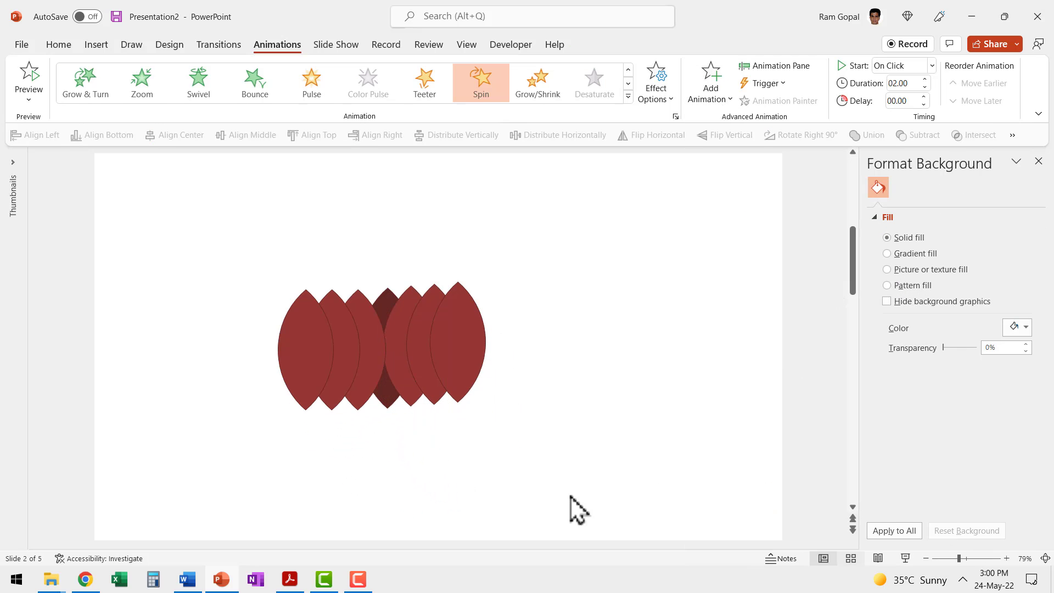
Set the Spin amount of the first petal group right of the dark petal to a custom 15° clockwise.
{"action": "left_click", "coordinate": [783, 66]}
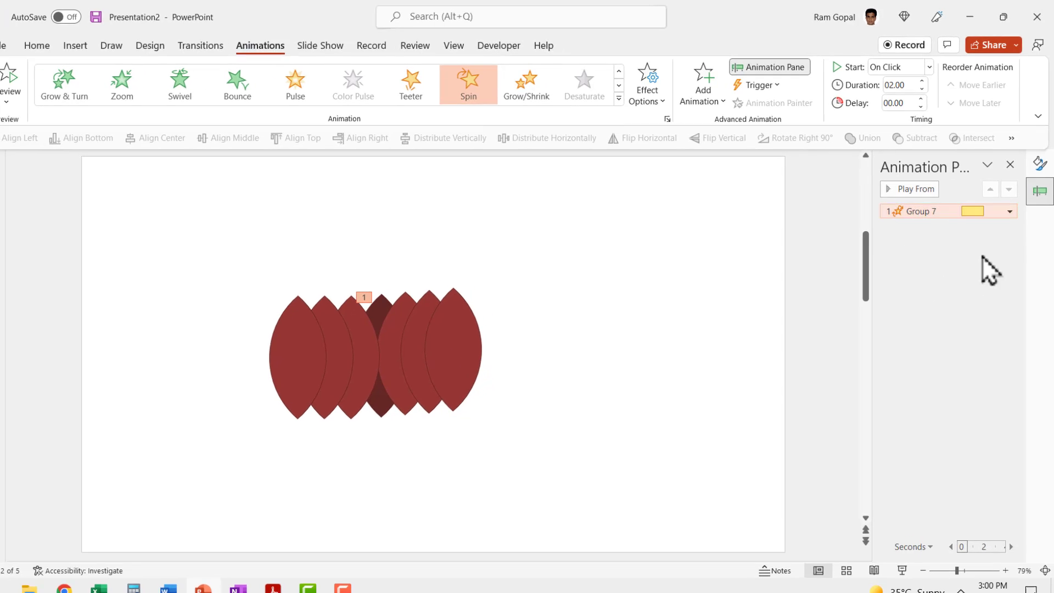
{"action": "left_click", "coordinate": [1010, 208]}
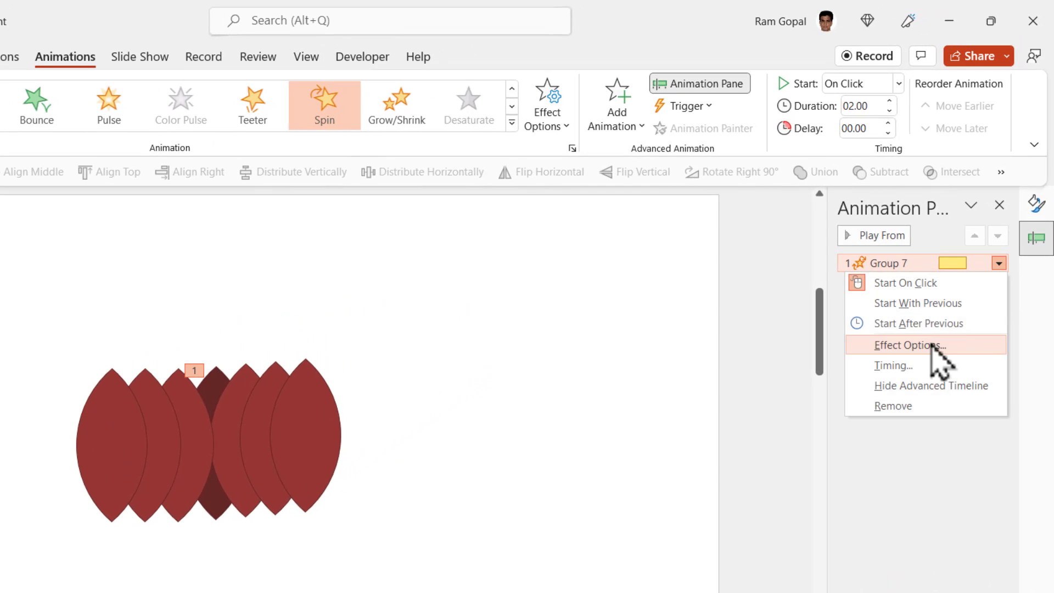
{"action": "left_click", "coordinate": [934, 345]}
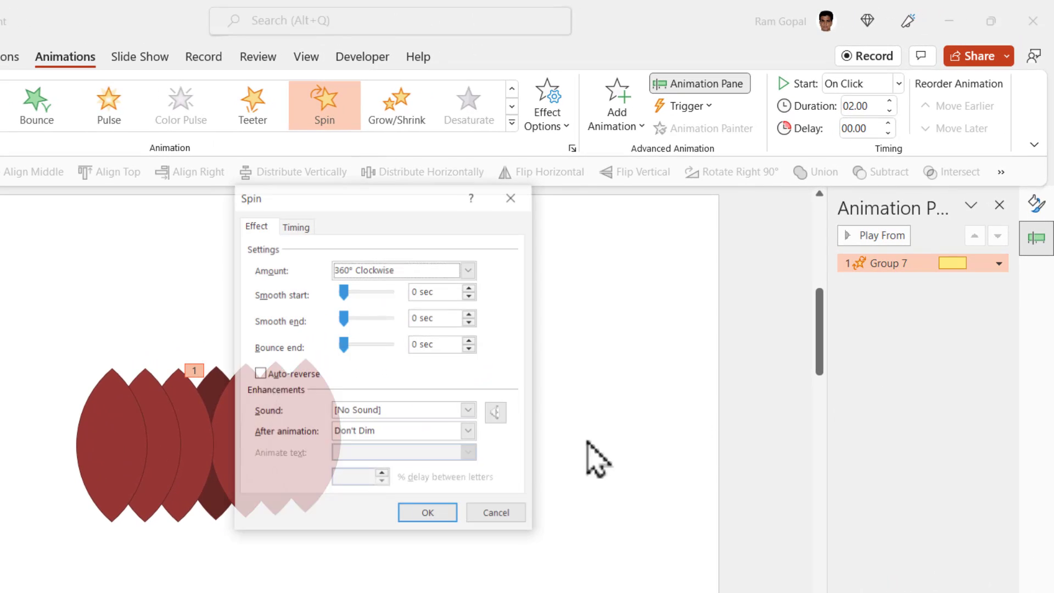
{"action": "left_click", "coordinate": [418, 270]}
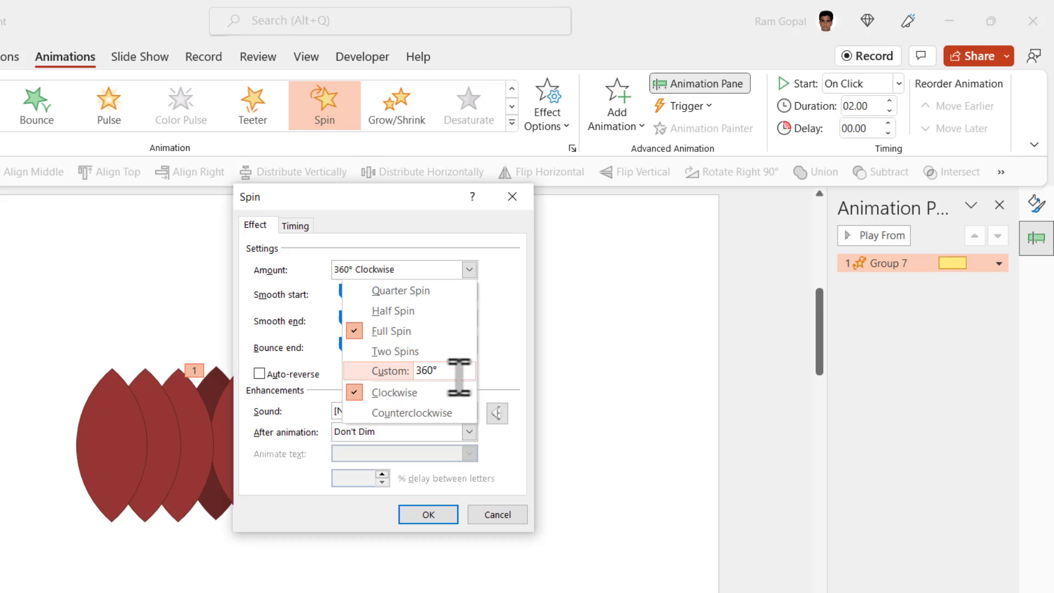
{"action": "left_click", "coordinate": [434, 371]}
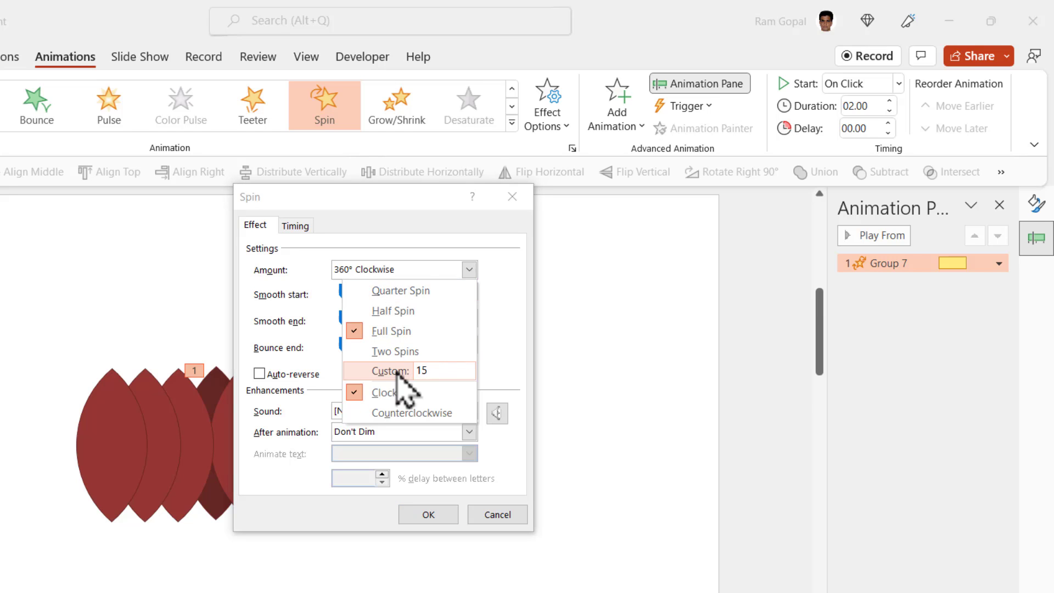
{"action": "type", "text": "15"}
{"action": "key", "text": "Return"}
{"action": "left_click", "coordinate": [445, 516]}
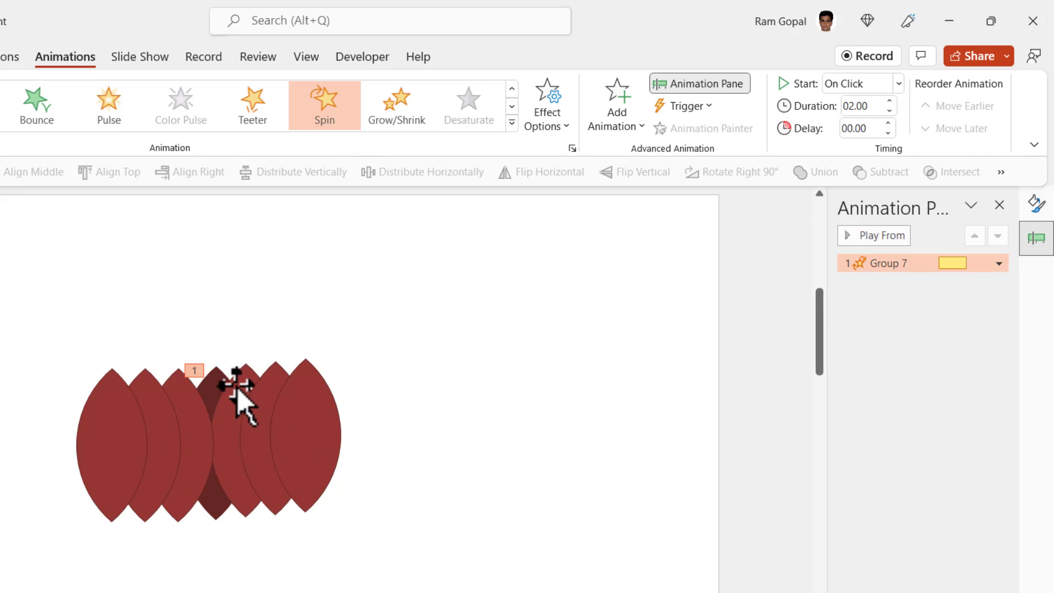
Copy the Spin animation from the first petal right of the dark one to the two petals further right.
{"action": "left_click", "coordinate": [236, 386]}
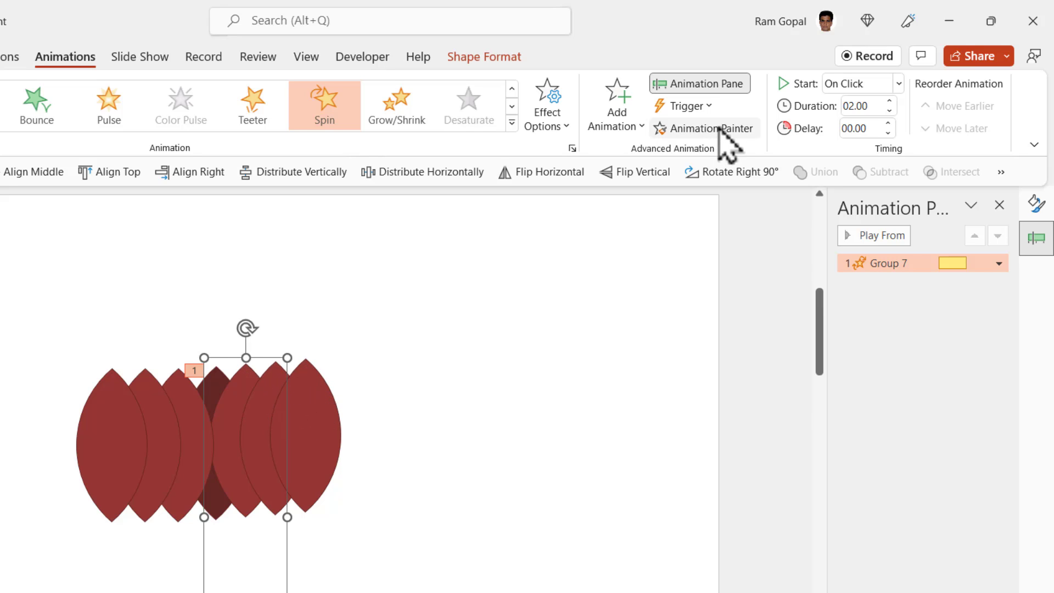
{"action": "left_click", "coordinate": [278, 380]}
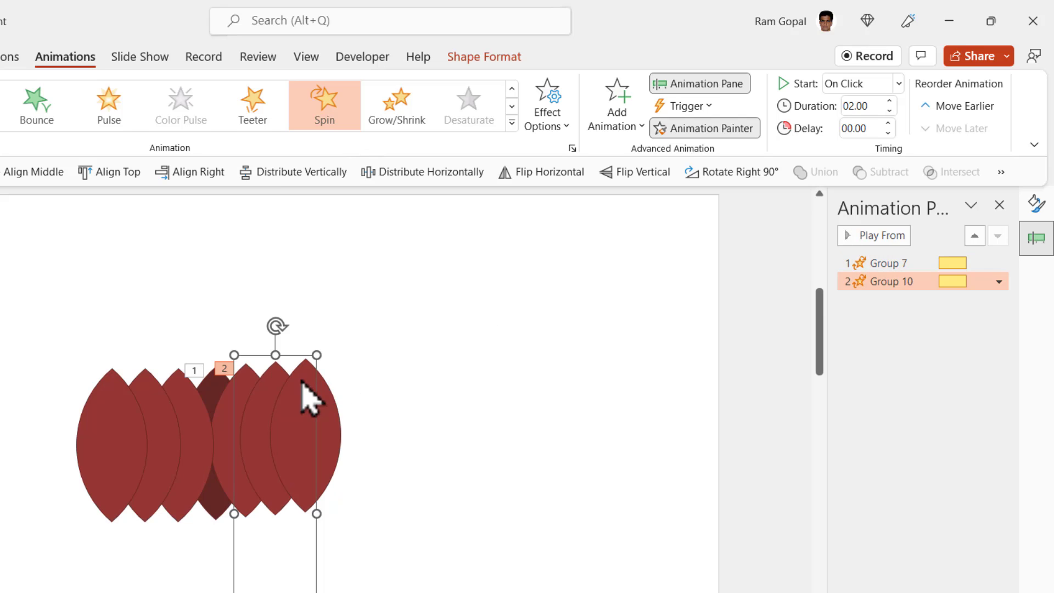
{"action": "left_click", "coordinate": [301, 384]}
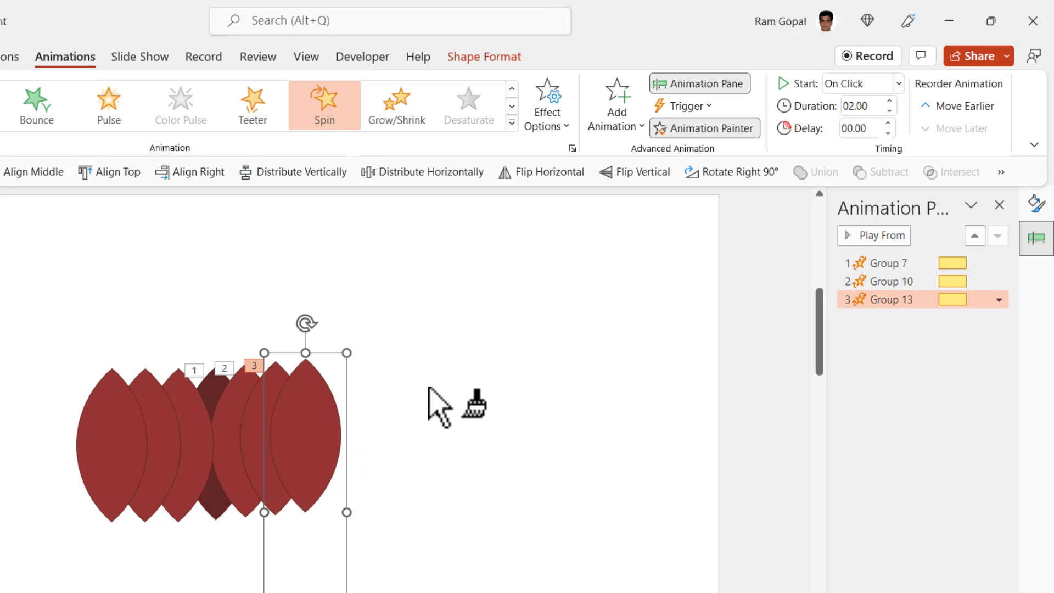
{"action": "left_click", "coordinate": [492, 422]}
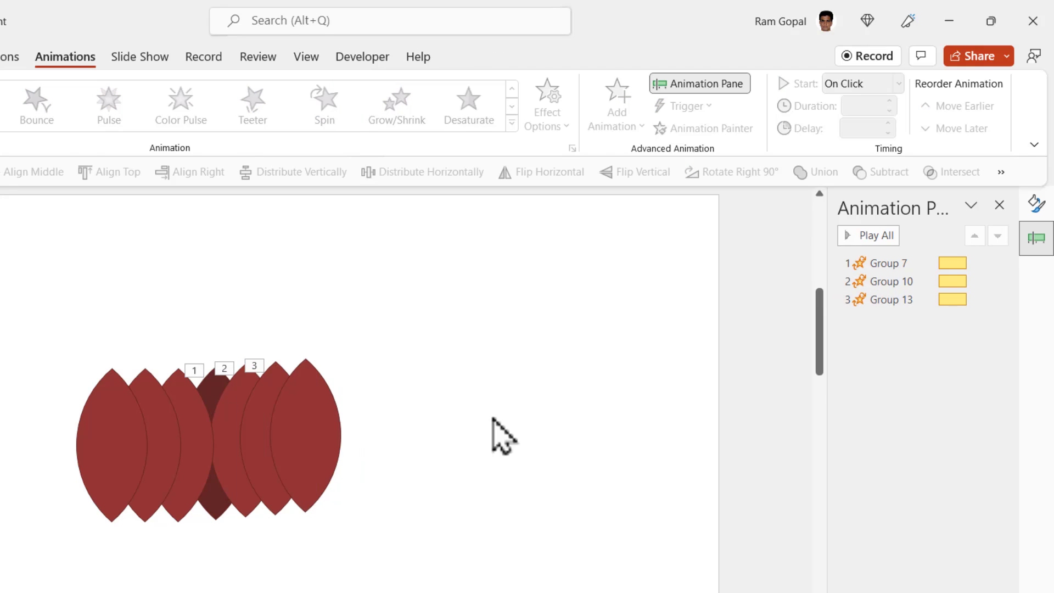
Set the Spin amount of the second petal group right of the dark petal (Group 10) to a custom 30°.
{"action": "left_click", "coordinate": [894, 281]}
{"action": "left_click", "coordinate": [1000, 281]}
{"action": "left_click", "coordinate": [948, 363]}
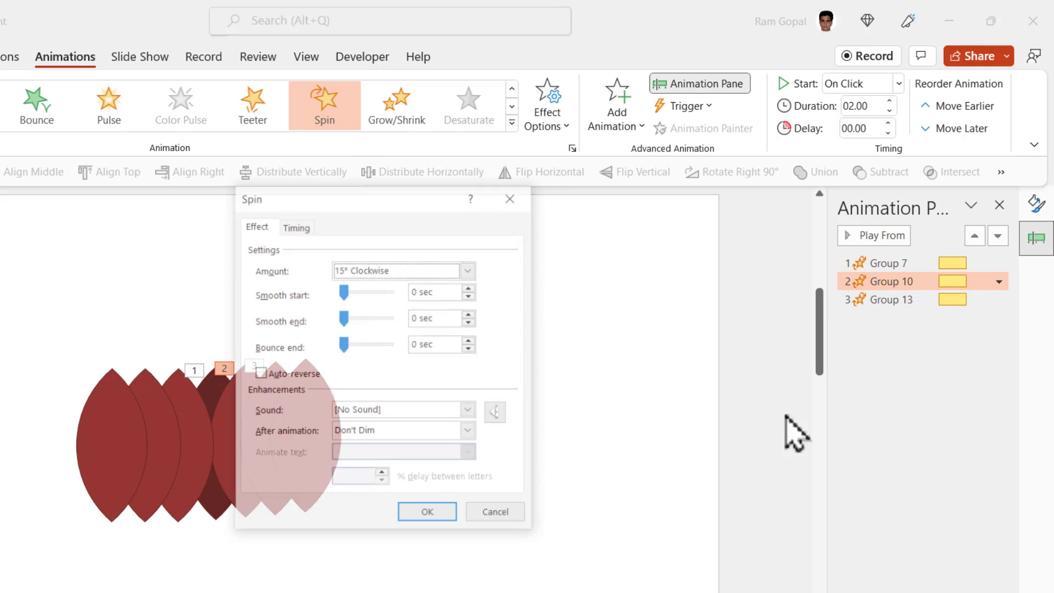
{"action": "left_click", "coordinate": [416, 272]}
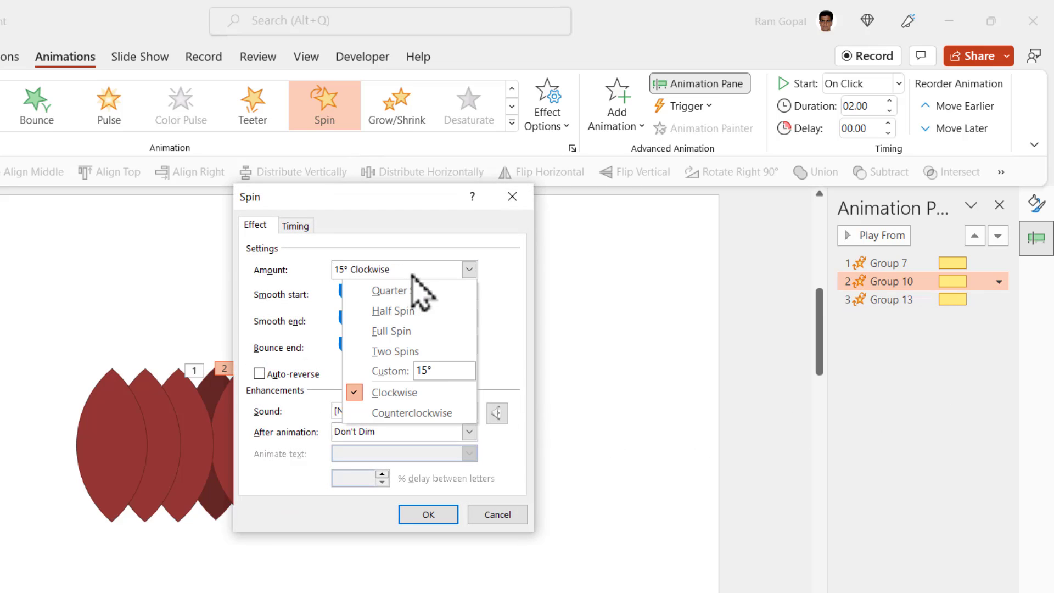
{"action": "double_click", "coordinate": [427, 371]}
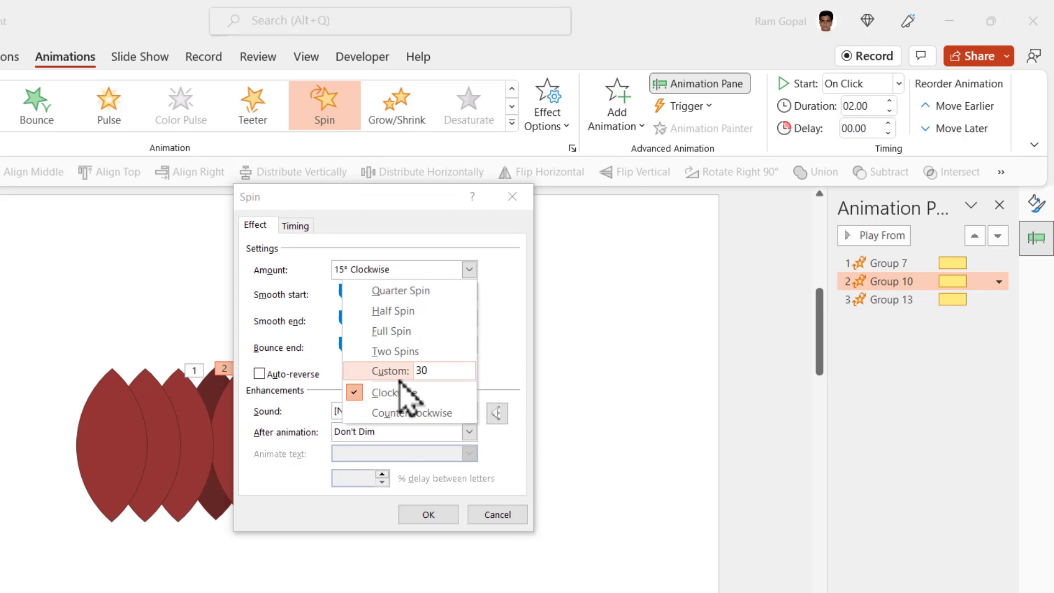
{"action": "key", "text": "Return"}
{"action": "left_click", "coordinate": [428, 515]}
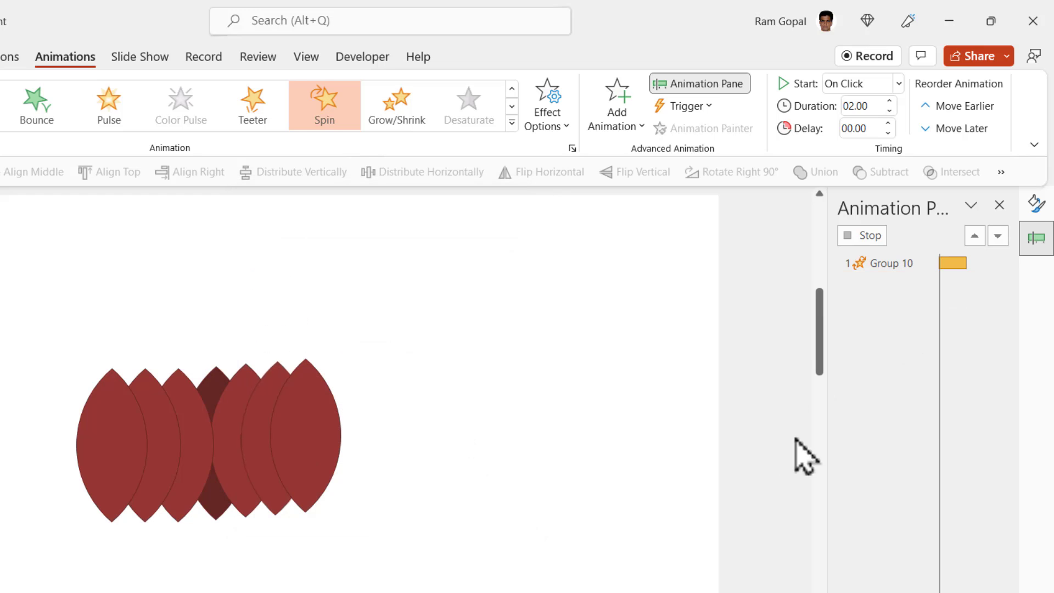
Set the Spin amount of the rightmost petal group (Group 13) to a custom 45°.
{"action": "left_click", "coordinate": [906, 299]}
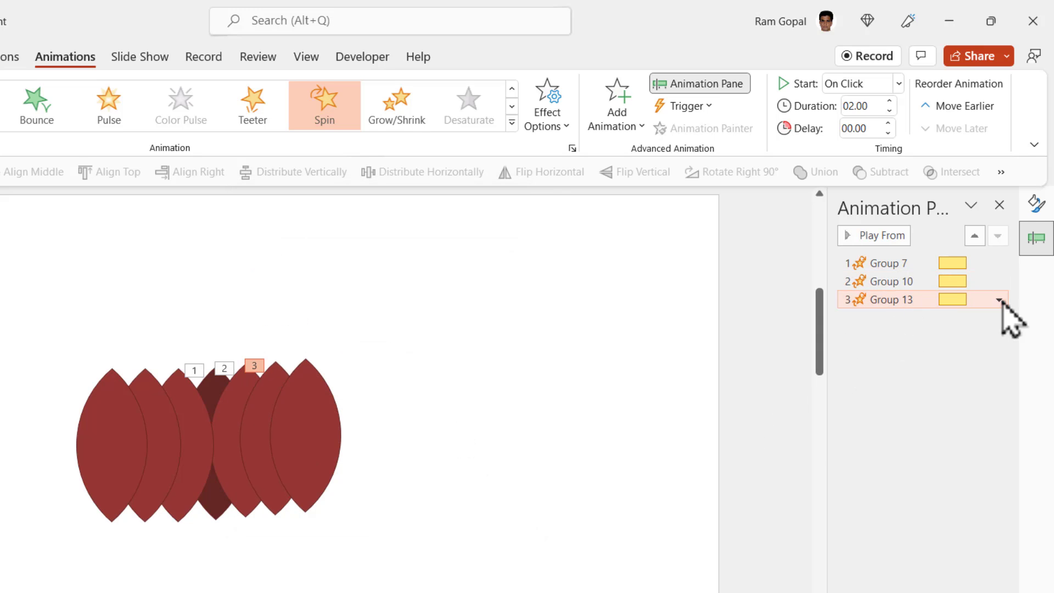
{"action": "left_click", "coordinate": [999, 300]}
{"action": "left_click", "coordinate": [912, 381]}
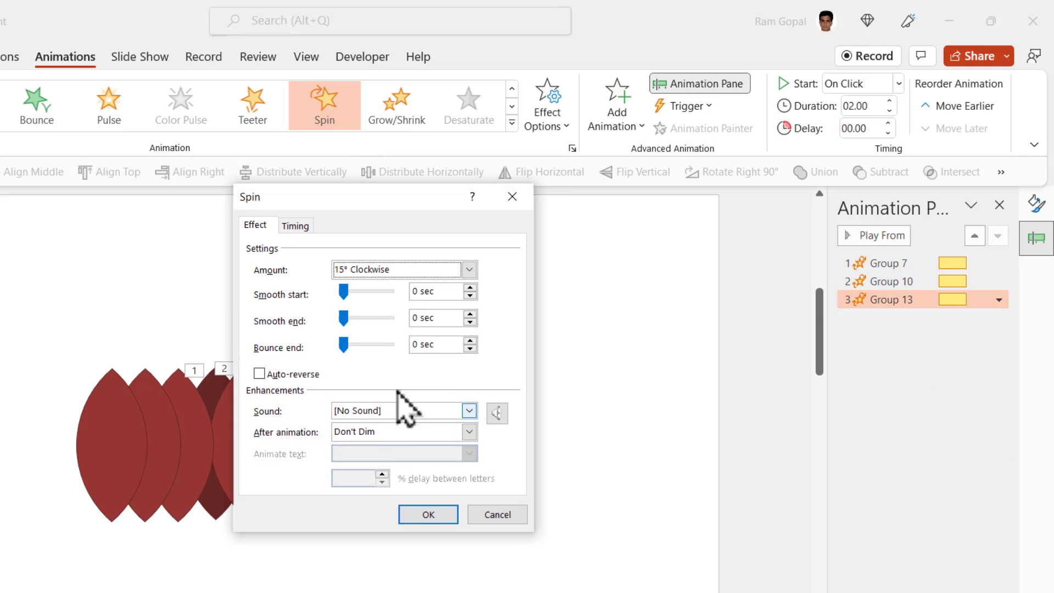
{"action": "left_click", "coordinate": [423, 272]}
{"action": "left_click", "coordinate": [390, 368]}
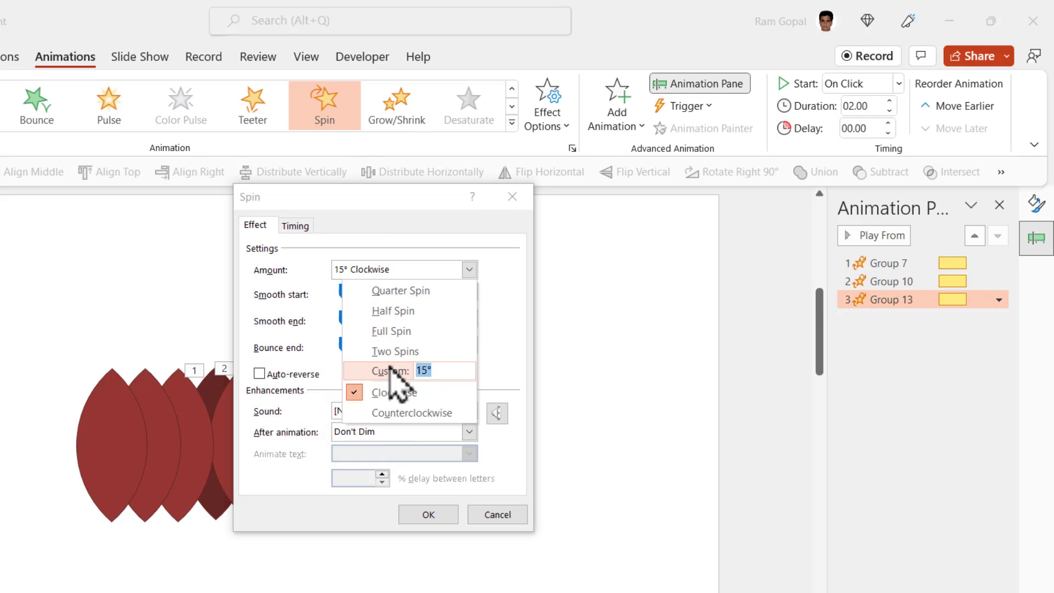
{"action": "type", "text": "45"}
{"action": "key", "text": "Return"}
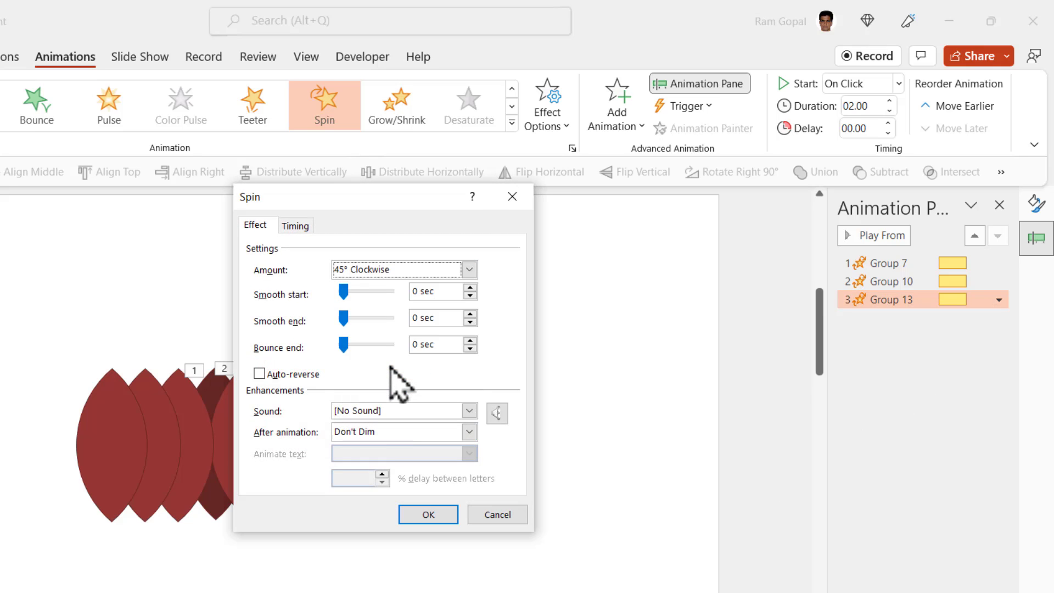
{"action": "left_click", "coordinate": [442, 514]}
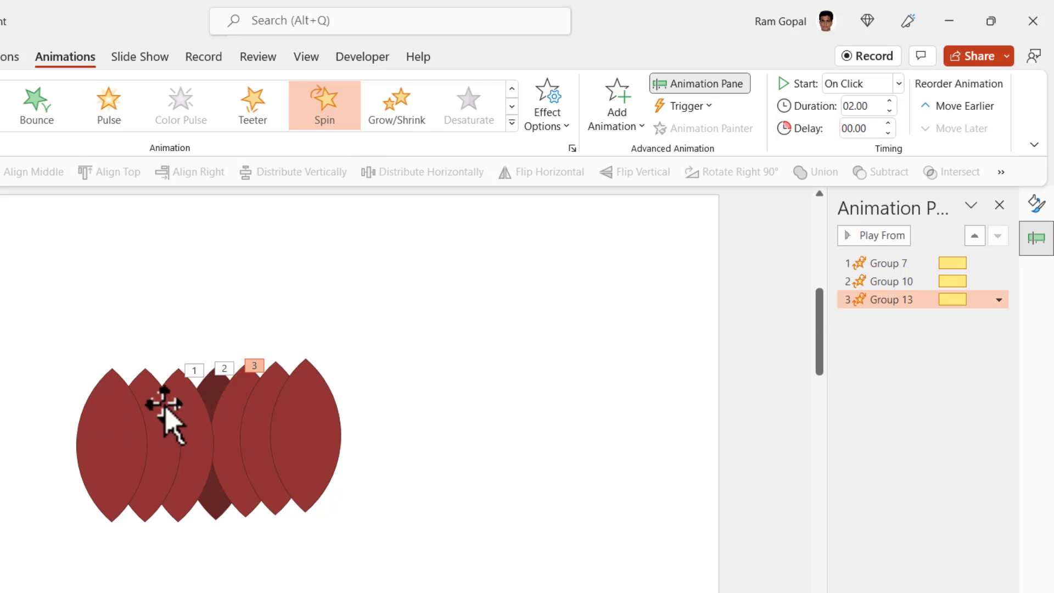
Copy the Spin animation from the first petal right of the dark one to the first petal on its left, and make it counterclockwise.
{"action": "left_click", "coordinate": [226, 393]}
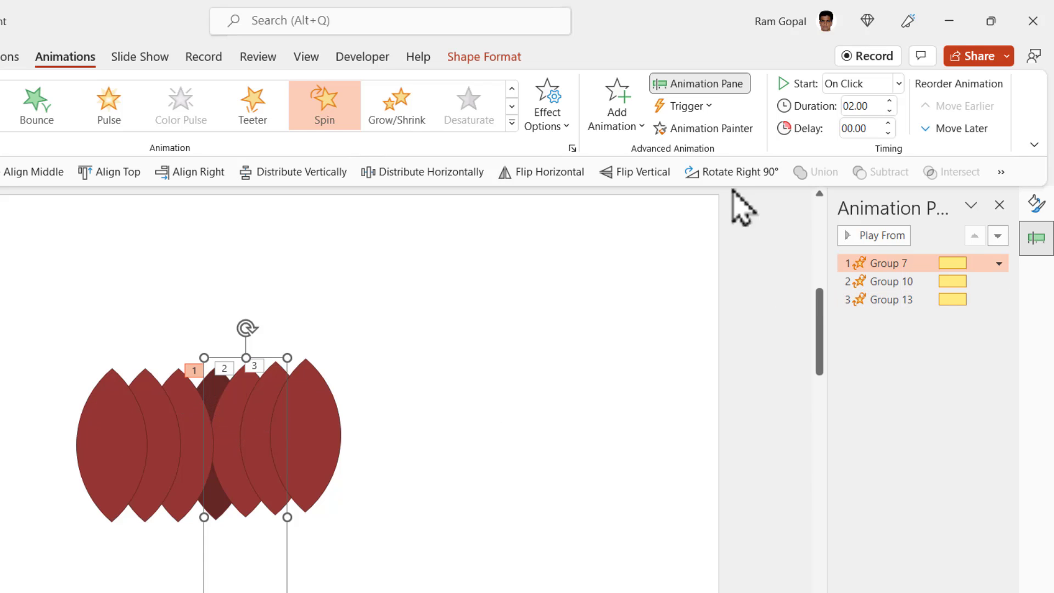
{"action": "left_click", "coordinate": [733, 131]}
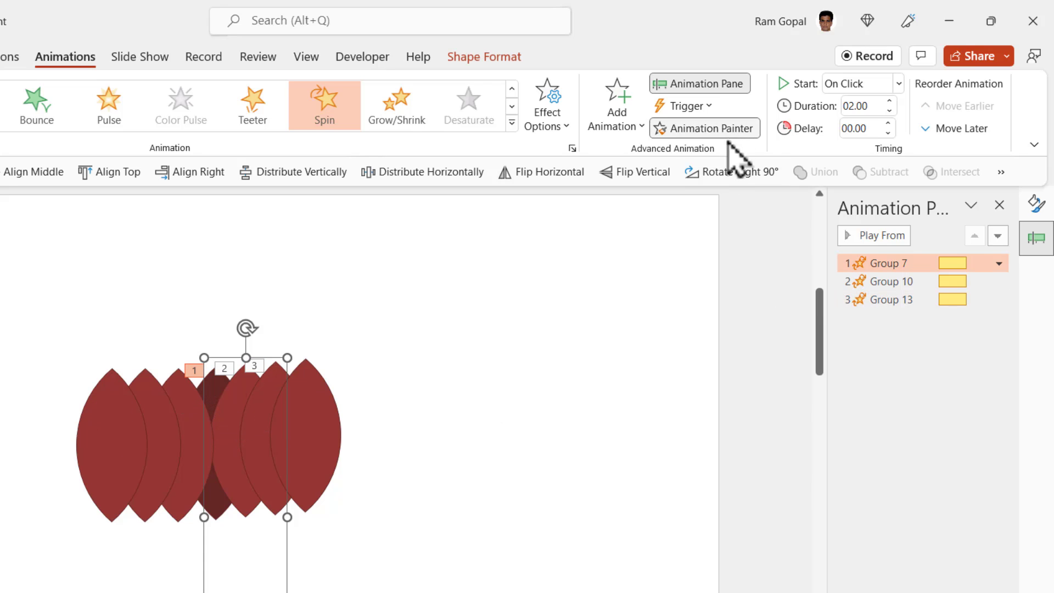
{"action": "left_click", "coordinate": [183, 398]}
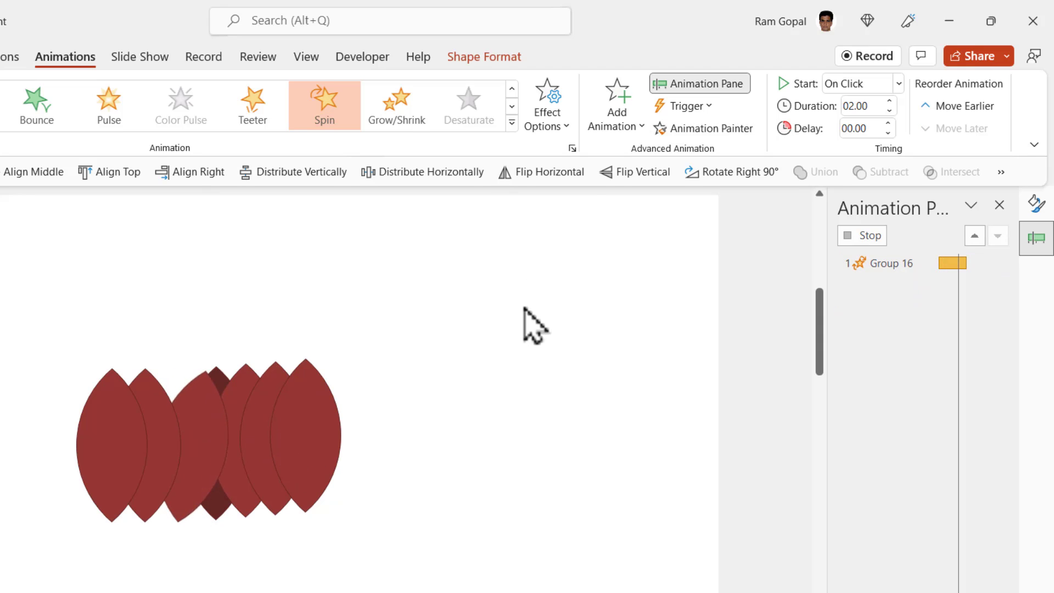
{"action": "left_click", "coordinate": [555, 109]}
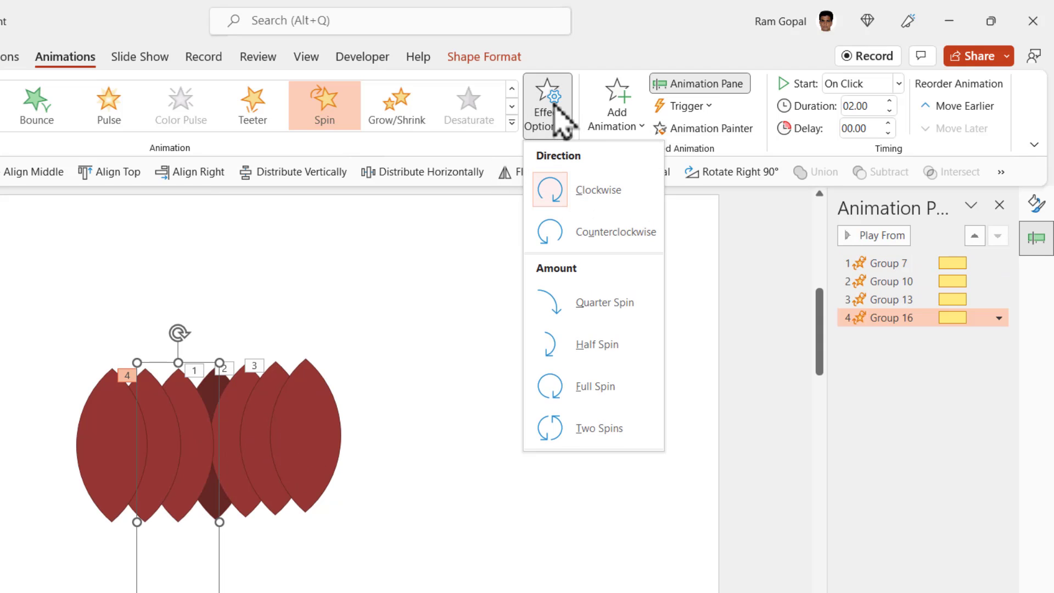
{"action": "left_click", "coordinate": [604, 232]}
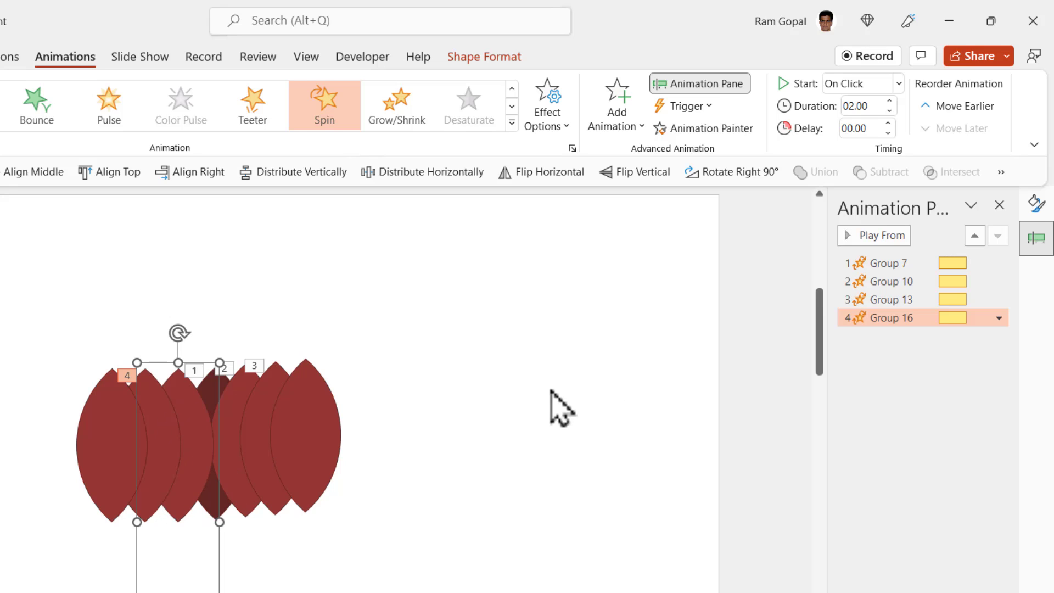
Copy the second right petal's Spin animation to the second petal left of the dark one, and make it counterclockwise.
{"action": "left_click", "coordinate": [264, 393]}
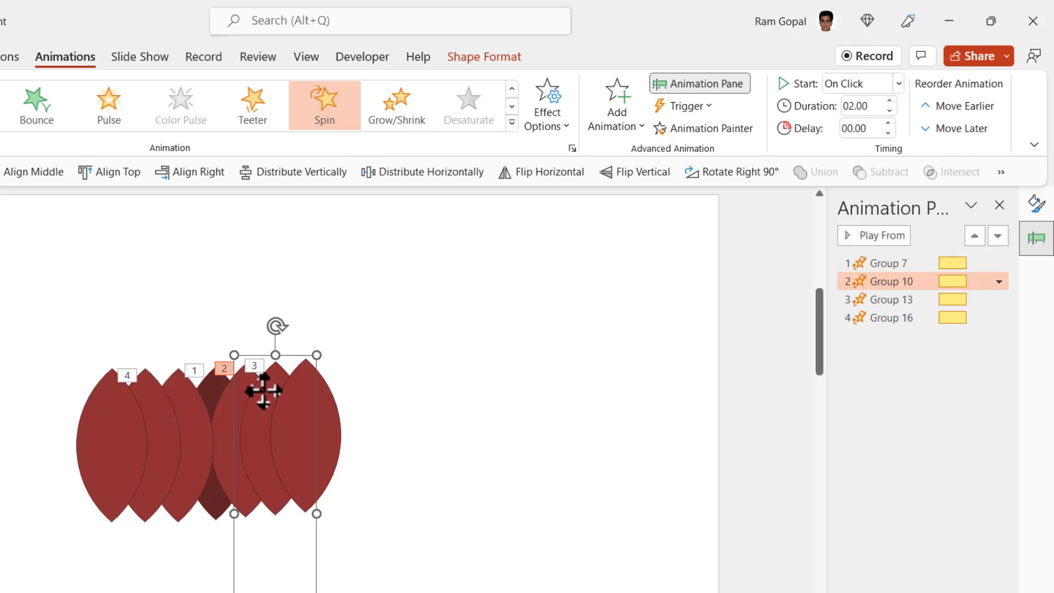
{"action": "left_click", "coordinate": [708, 129]}
{"action": "left_click", "coordinate": [168, 420]}
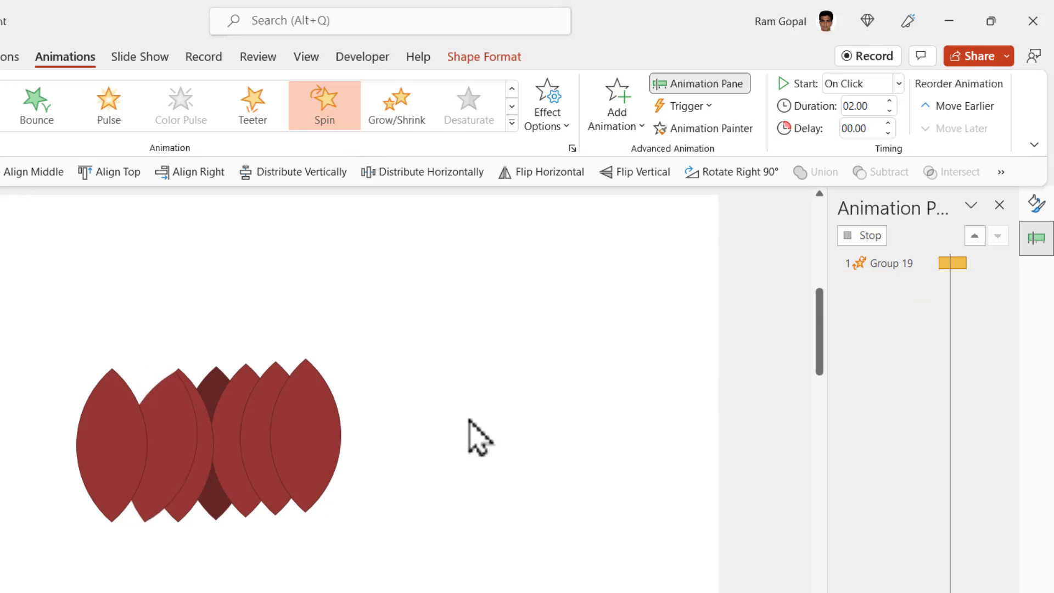
{"action": "left_click", "coordinate": [549, 124]}
{"action": "left_click", "coordinate": [610, 233]}
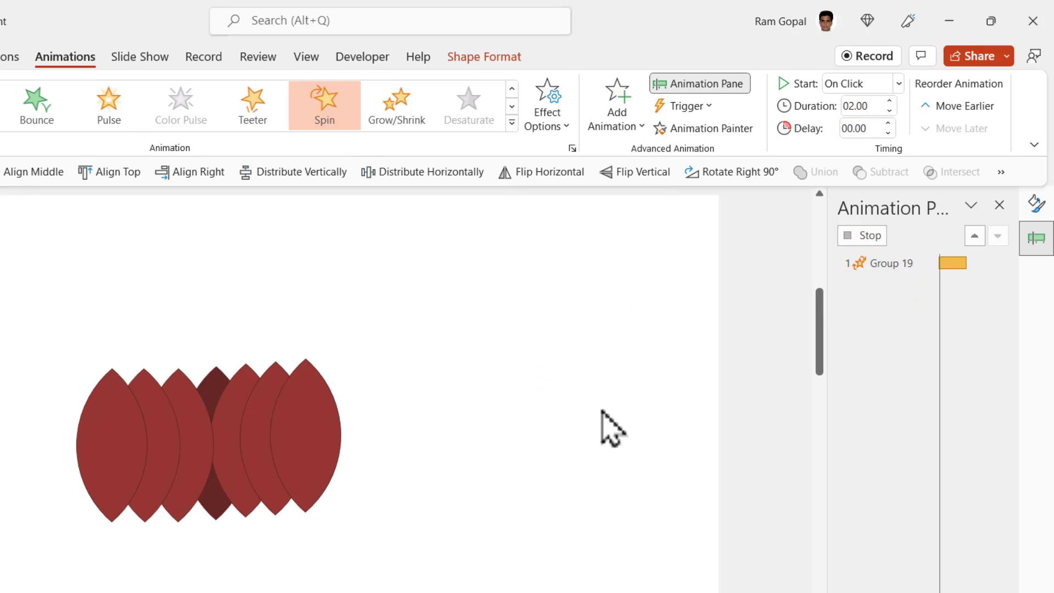
Copy the rightmost petal's Spin animation to the leftmost petal and make it counterclockwise.
{"action": "left_click", "coordinate": [314, 434]}
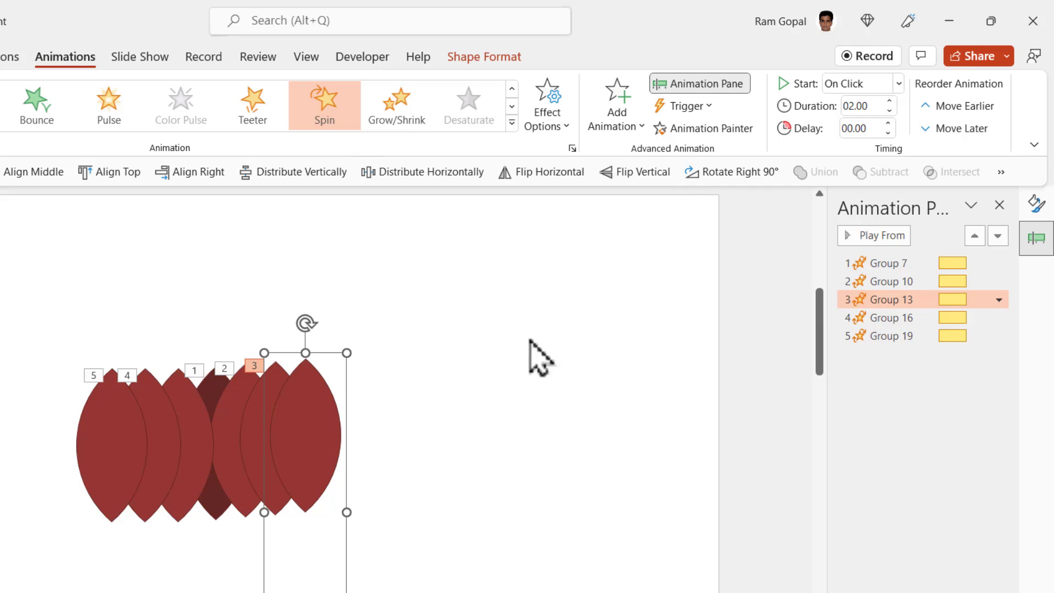
{"action": "left_click", "coordinate": [705, 131]}
{"action": "left_click", "coordinate": [100, 444]}
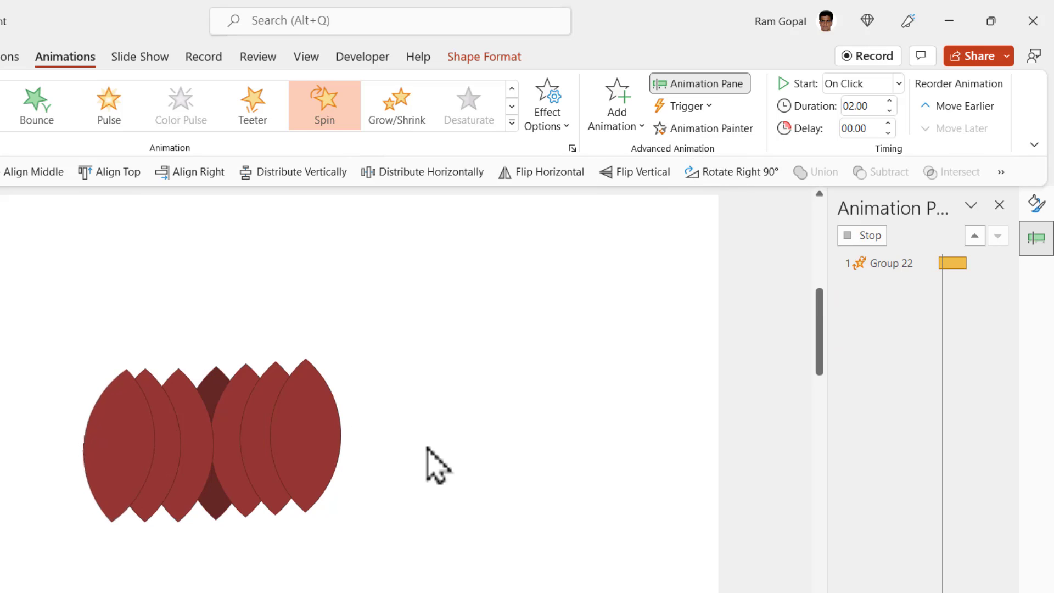
{"action": "left_click", "coordinate": [549, 123]}
{"action": "left_click", "coordinate": [604, 242]}
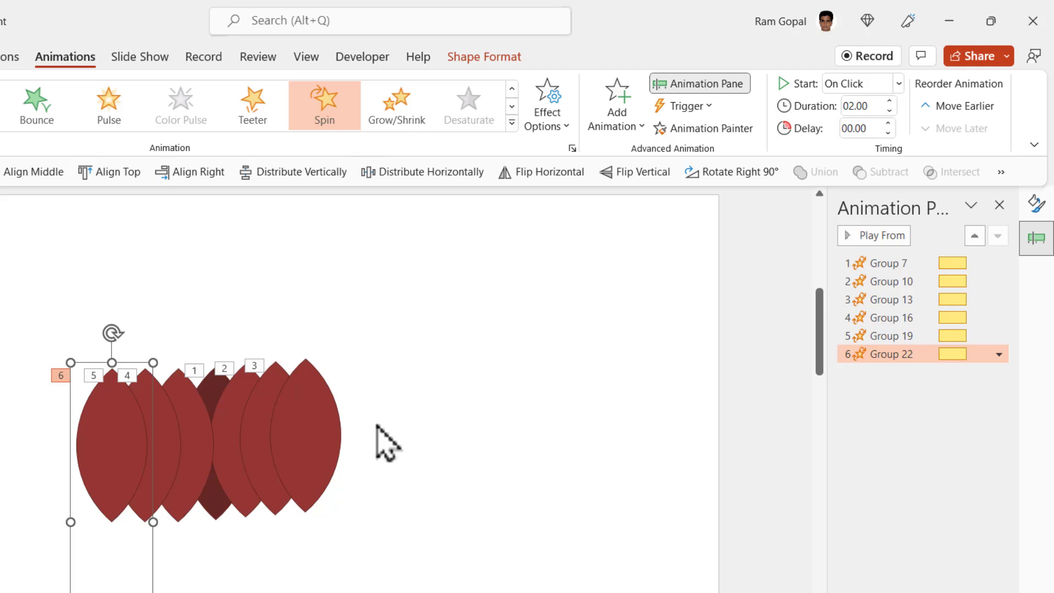
Set the animations from Group 10 through Group 22 to start With Previous.
{"action": "left_click", "coordinate": [387, 442]}
{"action": "left_click", "coordinate": [890, 281]}
{"action": "left_click", "coordinate": [892, 353], "text": "shift"}
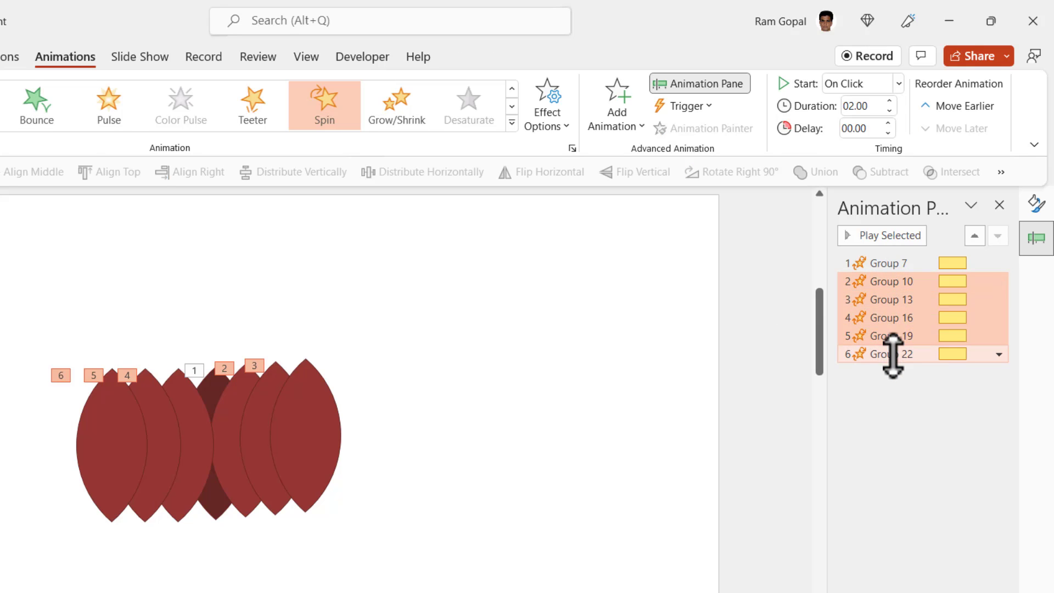
{"action": "left_click", "coordinate": [868, 88]}
{"action": "left_click", "coordinate": [873, 125]}
{"action": "left_click", "coordinate": [542, 423]}
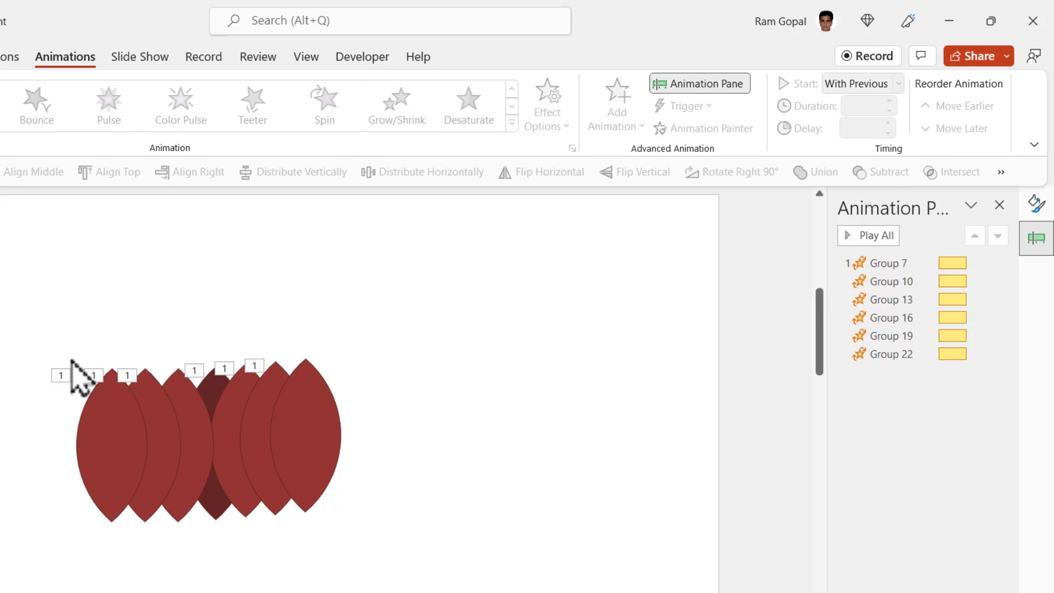
Stack all seven petal groups exactly on top of each other by aligning them to the top and to the center.
{"action": "left_click_drag", "start_coordinate": [5, 288], "coordinate": [470, 590]}
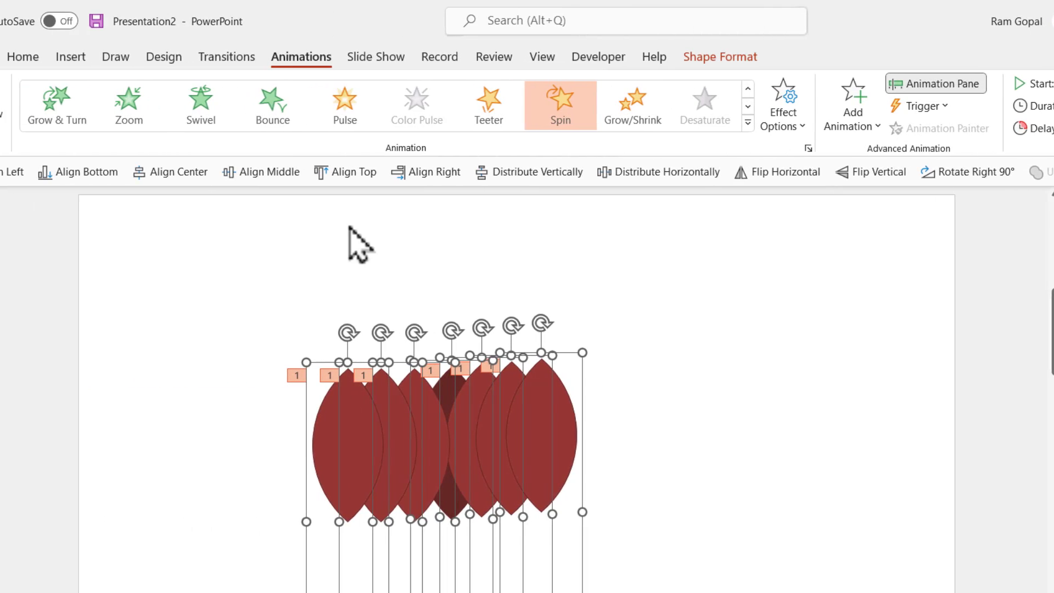
{"action": "left_click", "coordinate": [125, 173]}
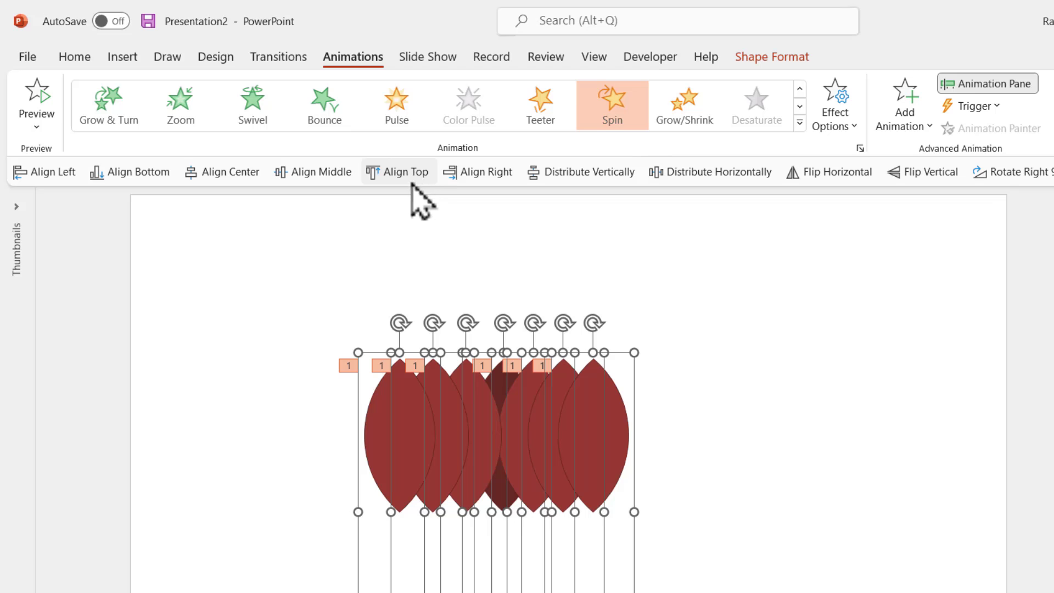
{"action": "left_click", "coordinate": [245, 179]}
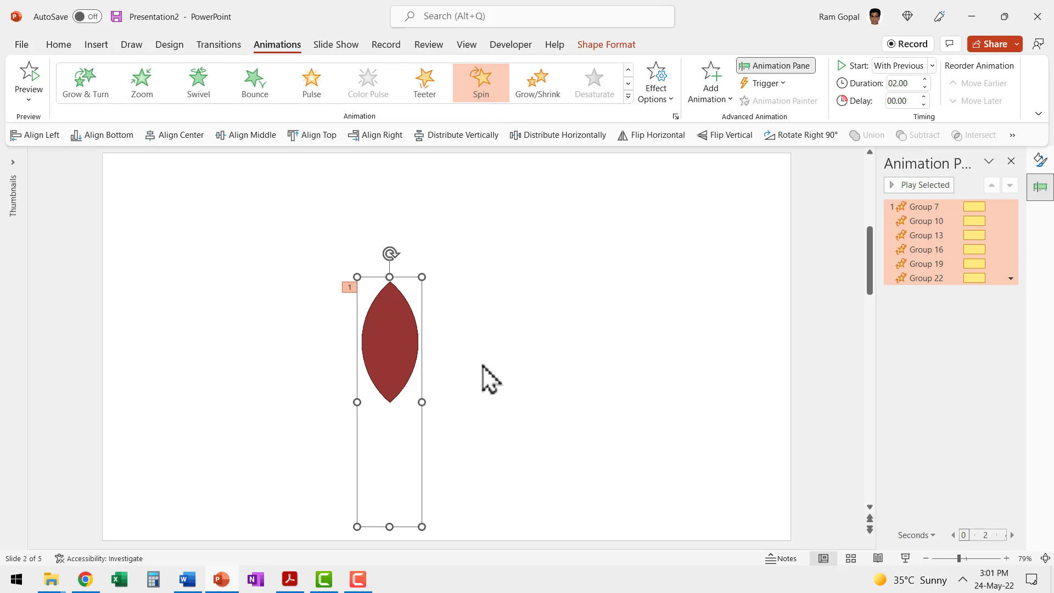
Add a Float In entrance effect to all seven petal groups and move these effects ahead of the Spin effects.
{"action": "left_click", "coordinate": [713, 91]}
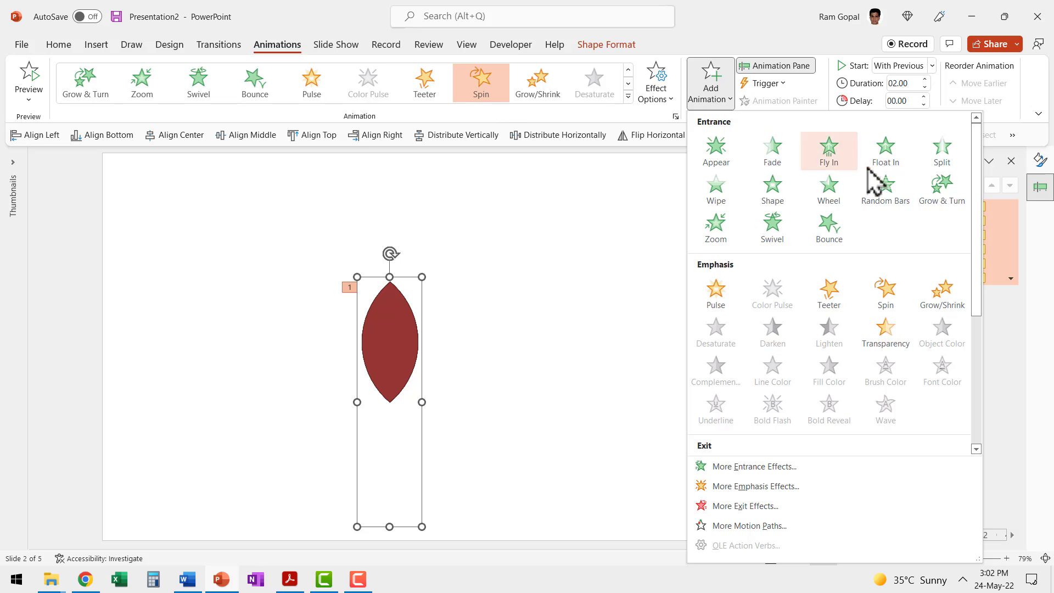
{"action": "left_click", "coordinate": [886, 159]}
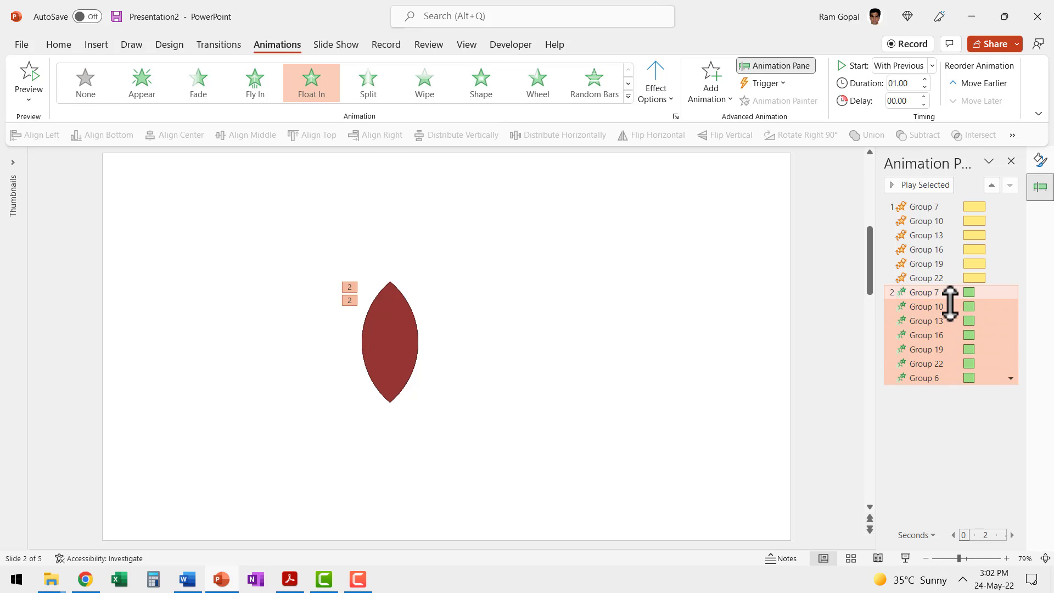
{"action": "left_click_drag", "start_coordinate": [950, 315], "coordinate": [970, 205]}
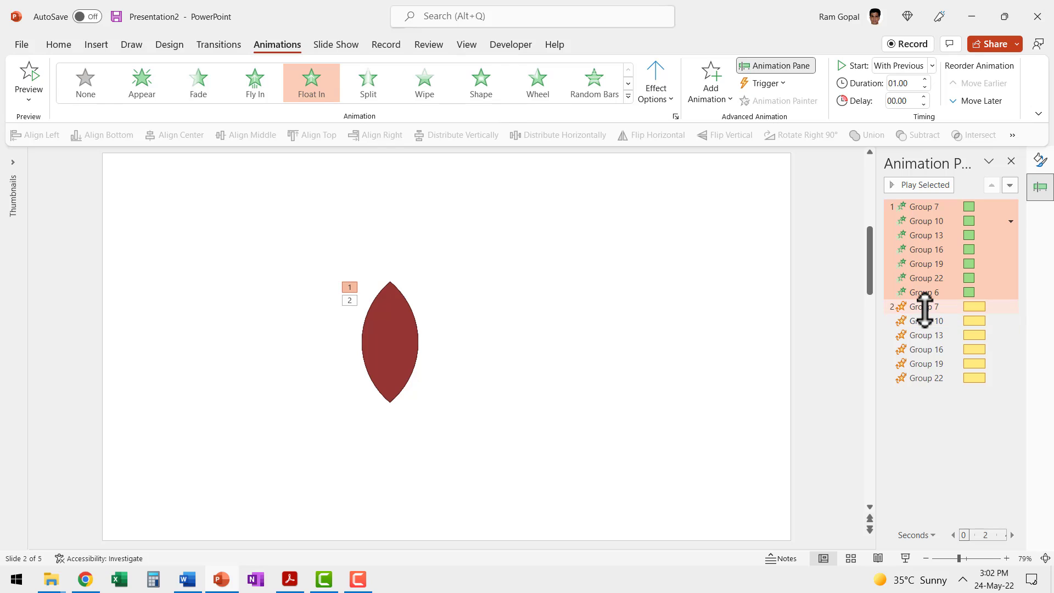
Set Group 7's Spin effect to start After Previous and play the slide show from the current slide.
{"action": "left_click", "coordinate": [925, 307]}
{"action": "left_click", "coordinate": [903, 66]}
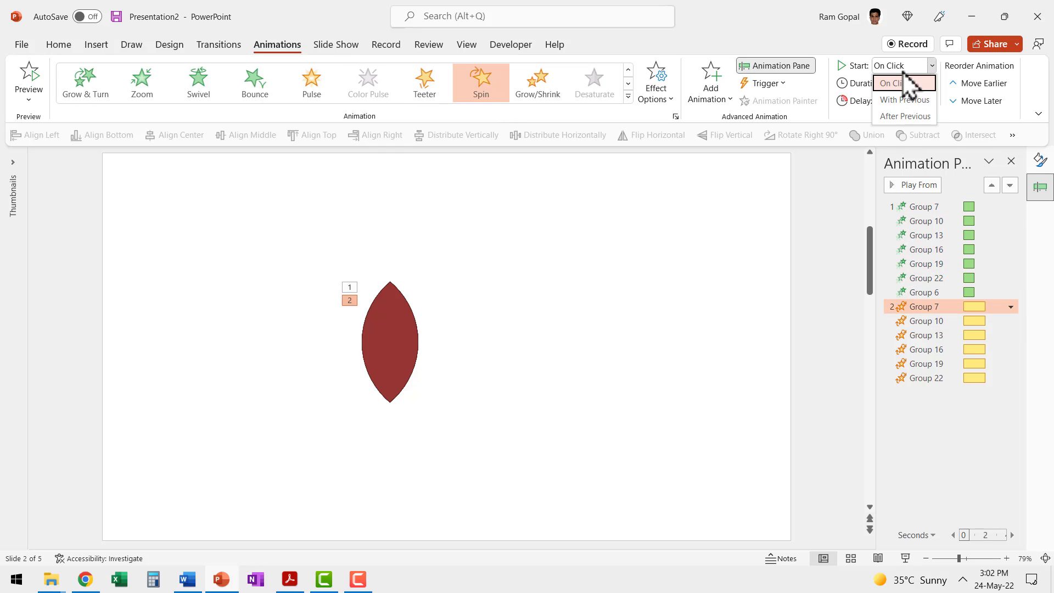
{"action": "left_click", "coordinate": [903, 116]}
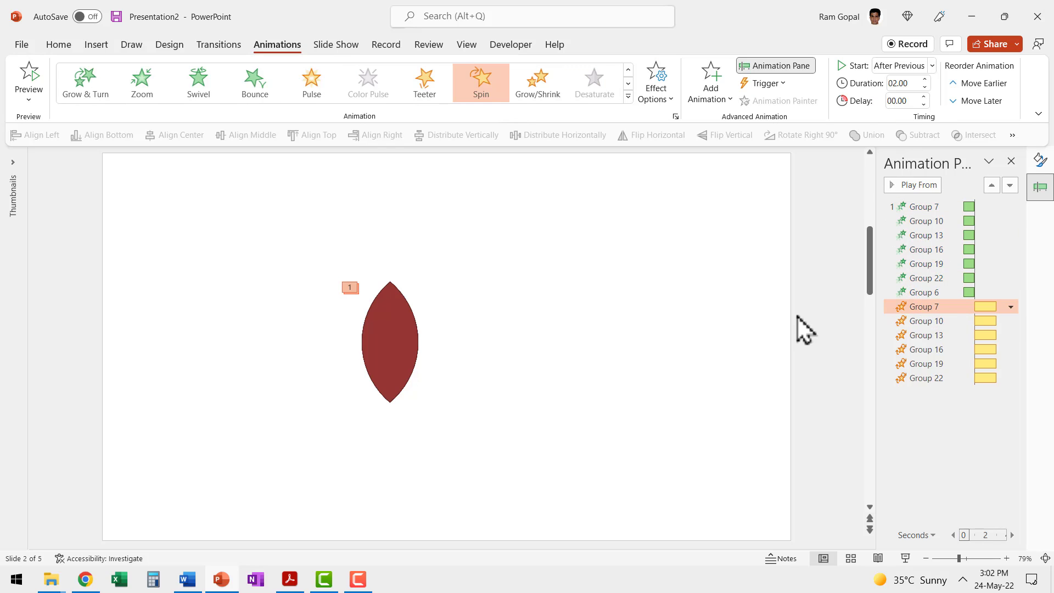
{"action": "left_click", "coordinate": [905, 559]}
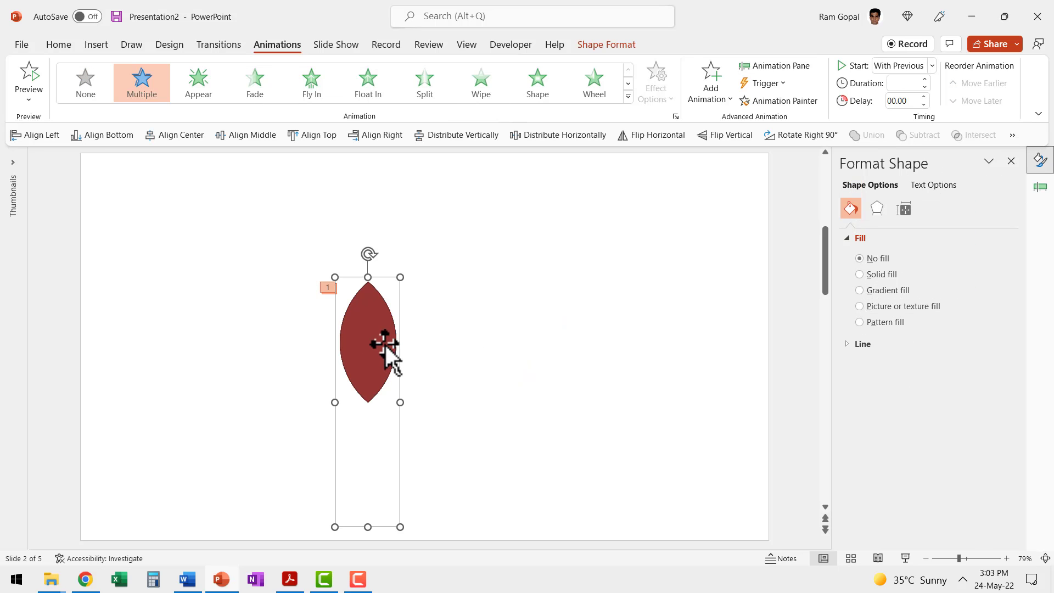
Move the top petal group out to the right of the stack and set its petal's fill transparency to 20%.
{"action": "left_click_drag", "start_coordinate": [384, 353], "coordinate": [470, 346]}
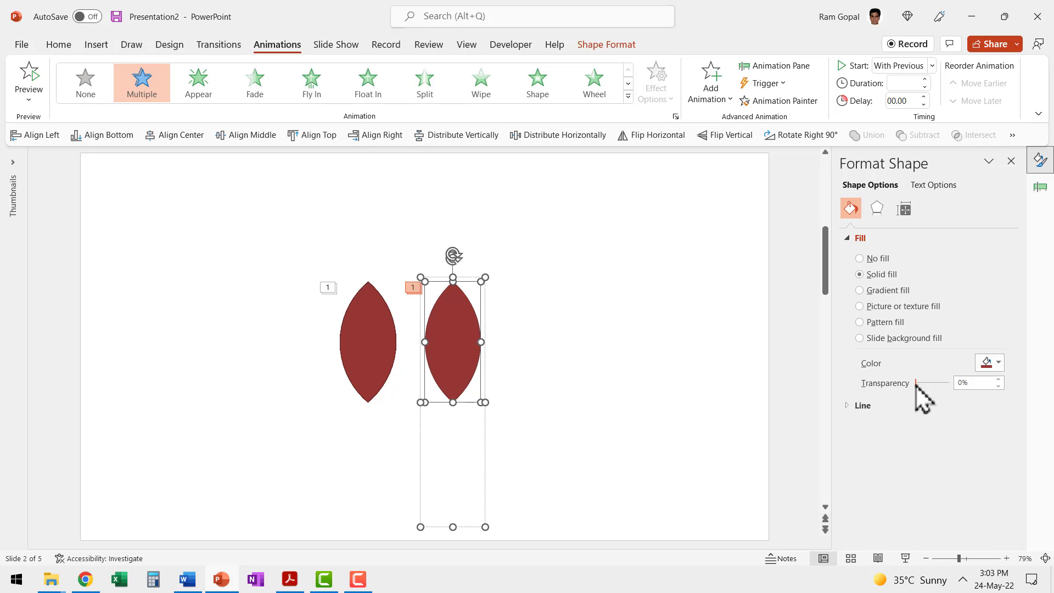
{"action": "left_click_drag", "start_coordinate": [973, 383], "coordinate": [952, 404]}
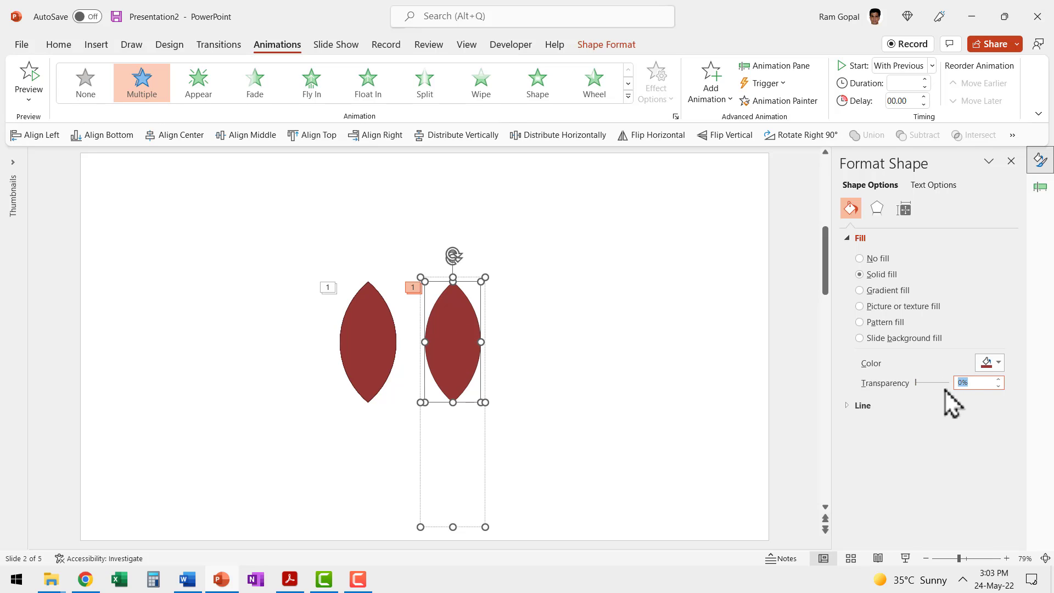
{"action": "type", "text": "20"}
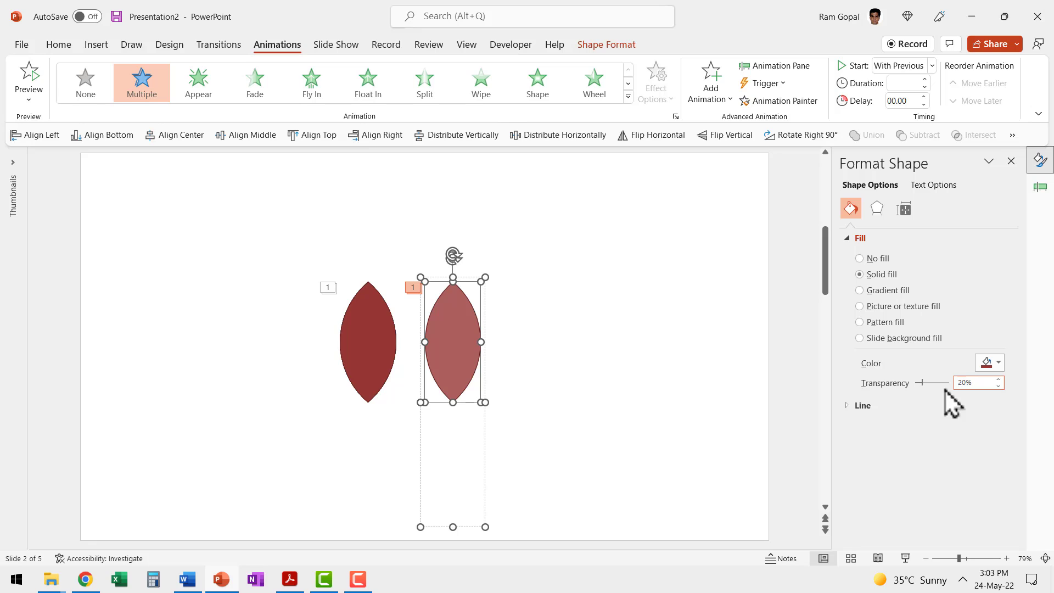
{"action": "left_click", "coordinate": [571, 415]}
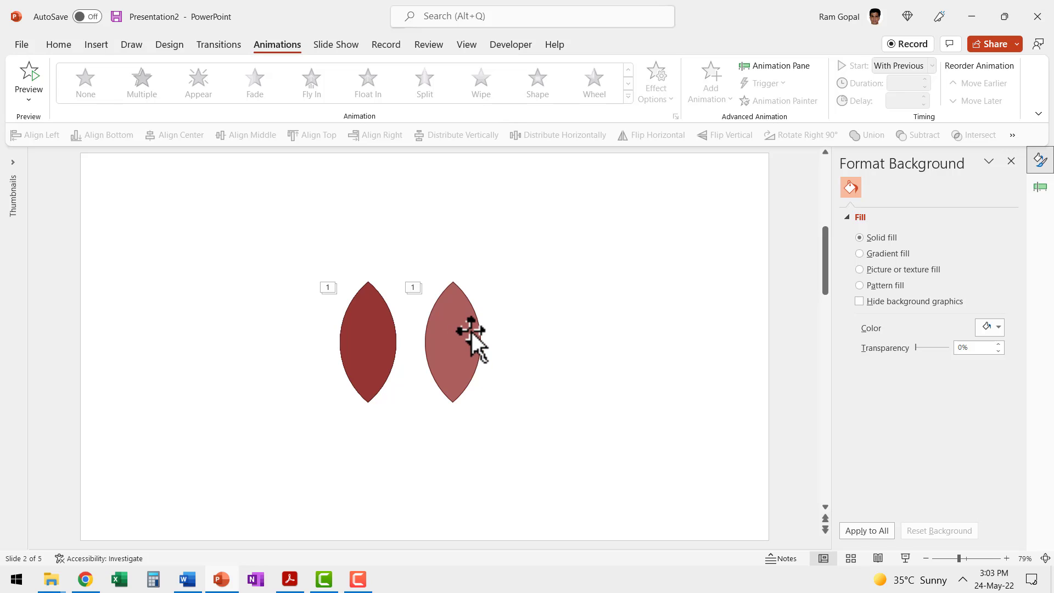
Bring the petal groups back together into a single stack and play the slide show to check the blooming flower.
{"action": "key", "text": "Tab"}
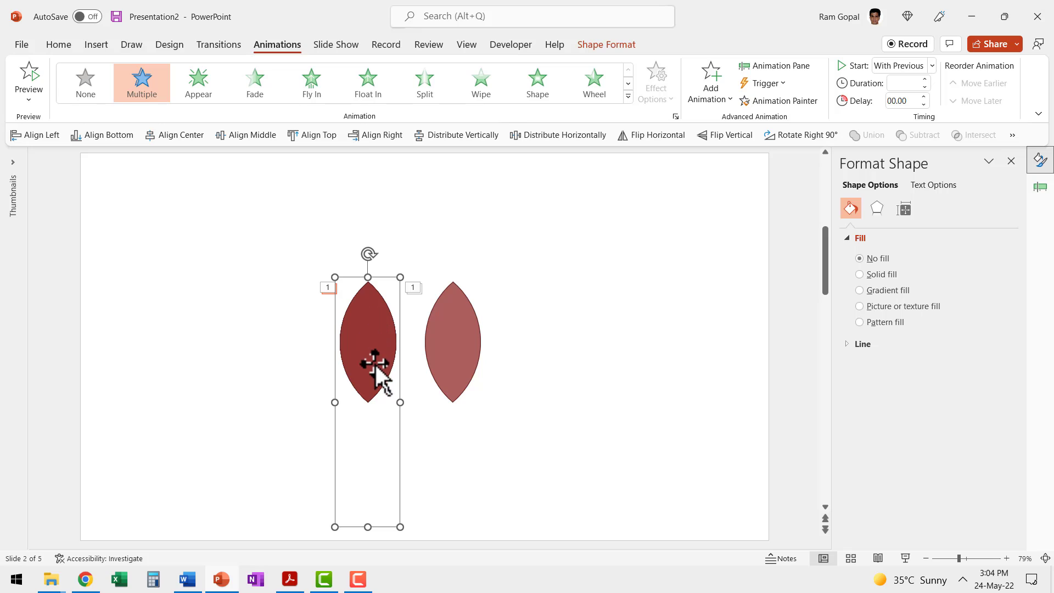
{"action": "left_click_drag", "start_coordinate": [370, 360], "coordinate": [389, 361]}
{"action": "left_click", "coordinate": [689, 483]}
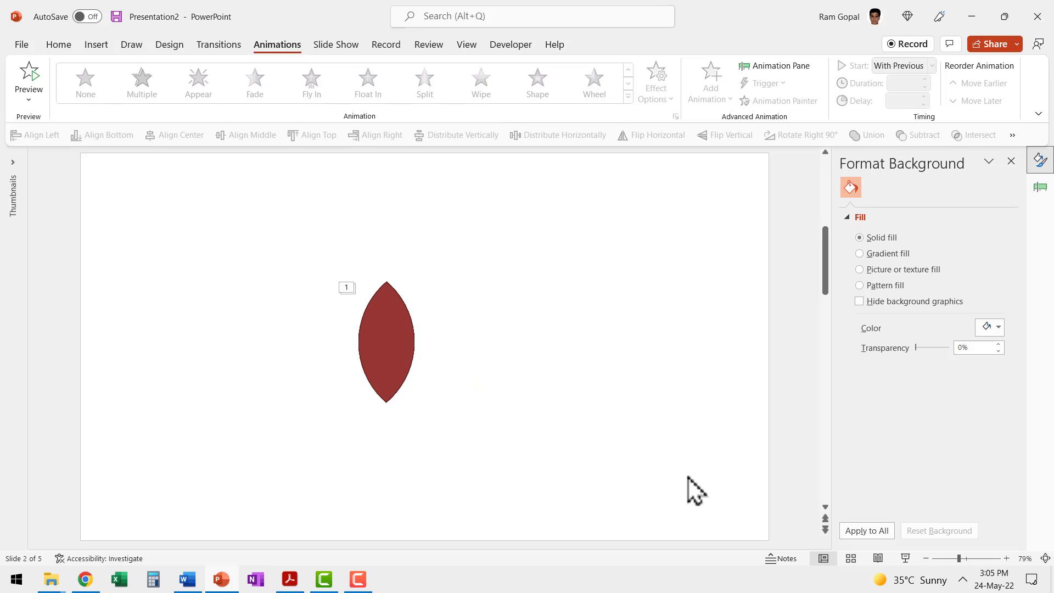
{"action": "left_click", "coordinate": [906, 559]}
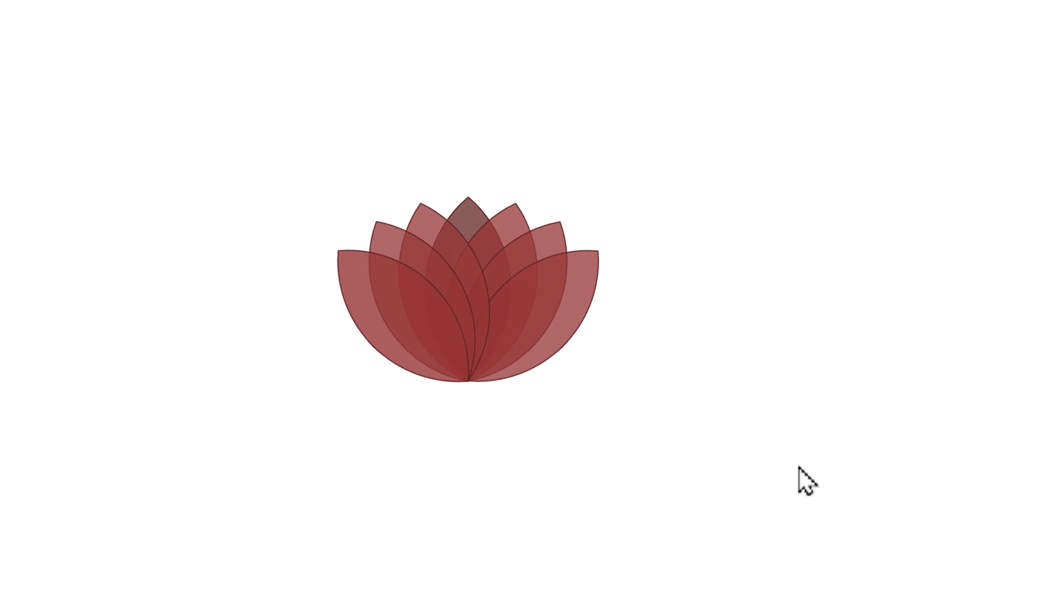
{"action": "key", "text": "Escape"}
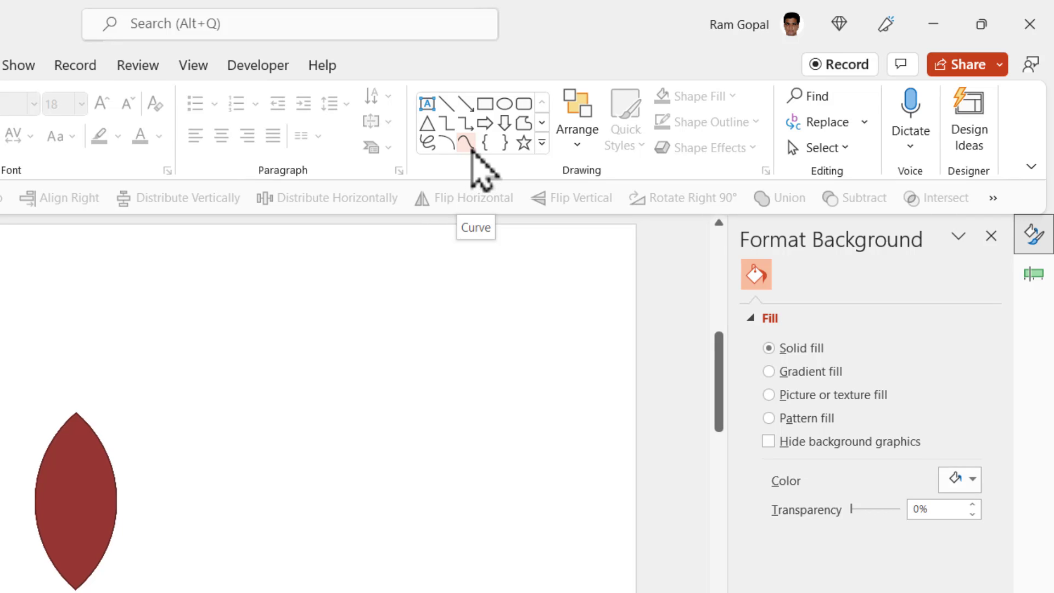
Draw a closed wavy leaf about 1.94 inches wide and 0.53 inches high with the Curve tool, to the right of the bud's base.
{"action": "left_click", "coordinate": [542, 143]}
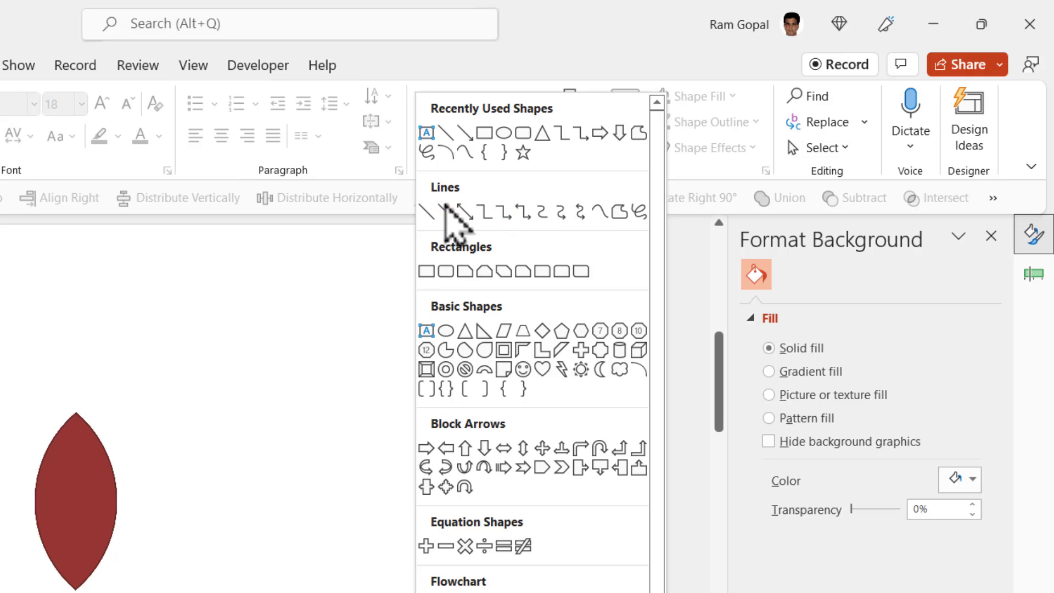
{"action": "left_click", "coordinate": [600, 211]}
{"action": "left_click", "coordinate": [147, 584]}
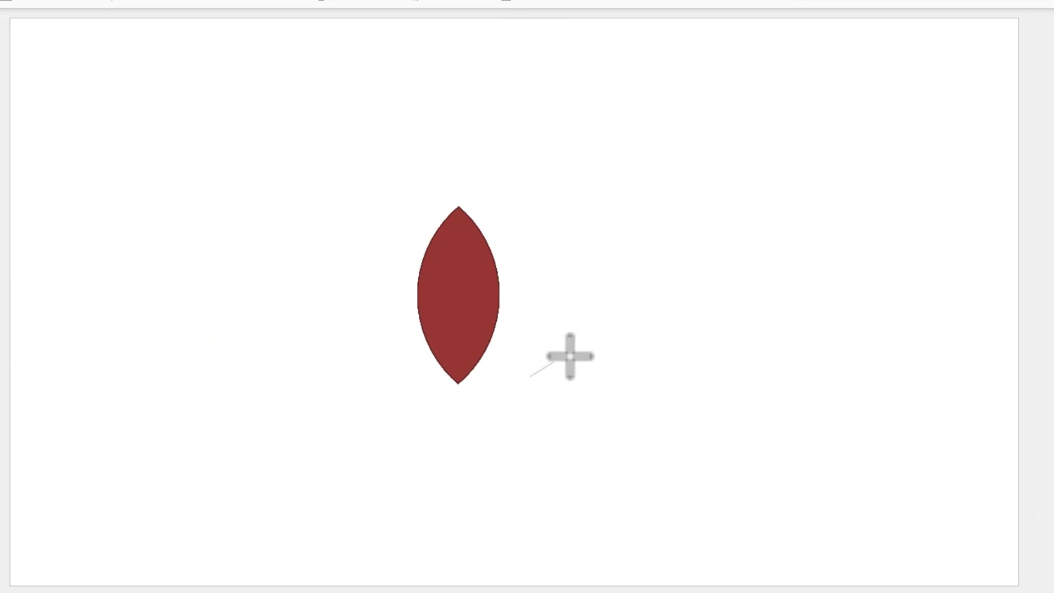
{"action": "left_click", "coordinate": [606, 345]}
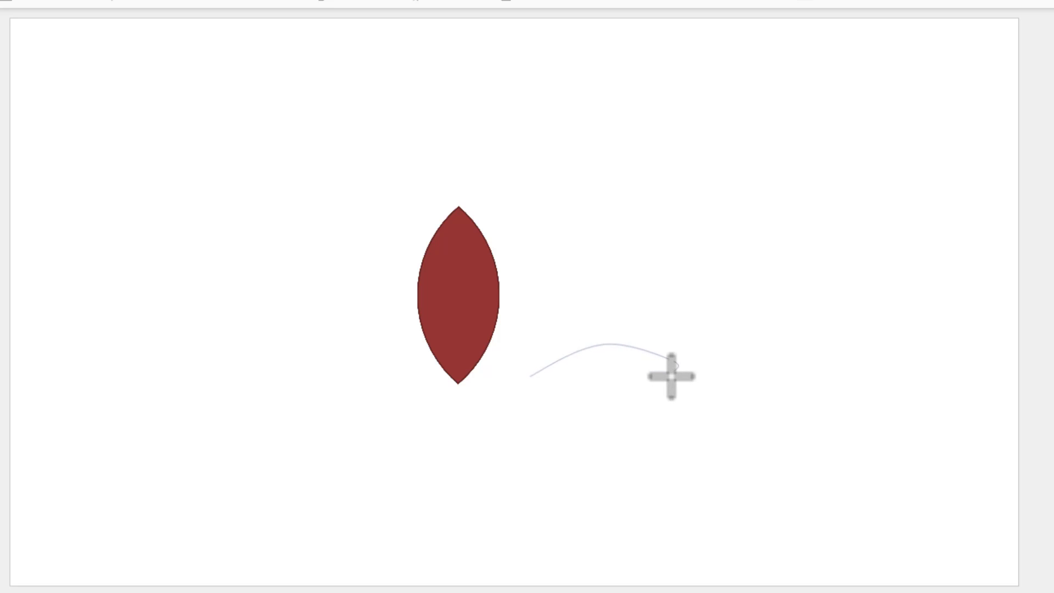
{"action": "left_click", "coordinate": [674, 364]}
{"action": "left_click", "coordinate": [607, 360]}
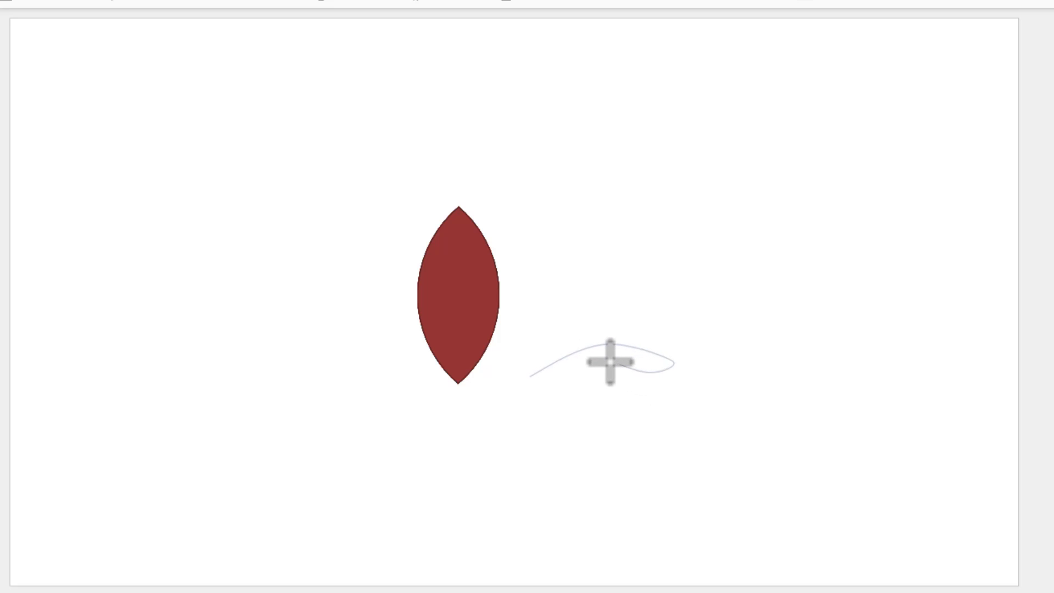
{"action": "left_click", "coordinate": [530, 380]}
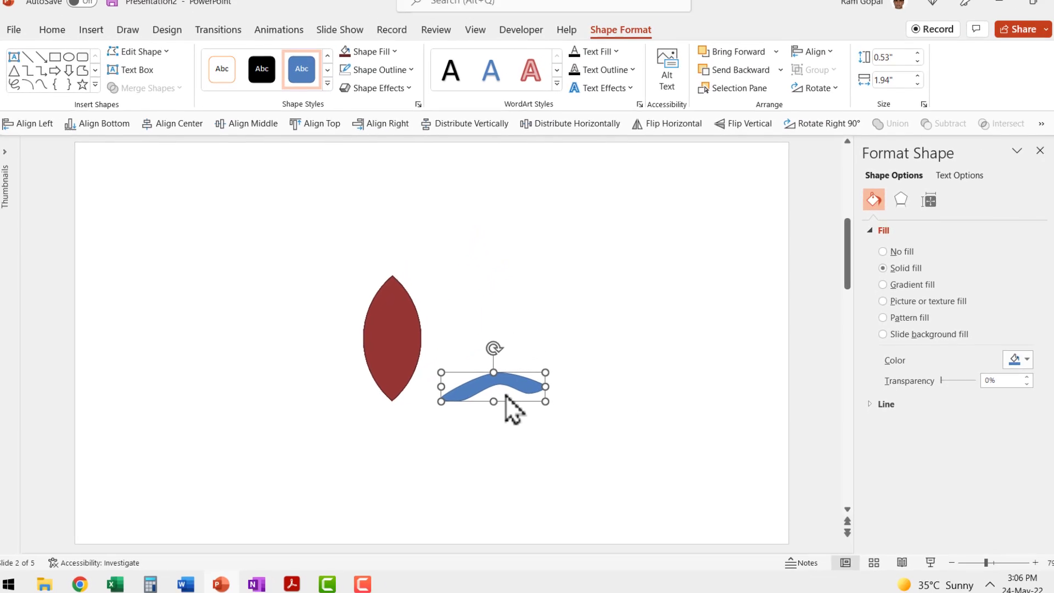
Fill the leaf with a darker olive green theme color and remove its outline.
{"action": "left_click", "coordinate": [367, 52]}
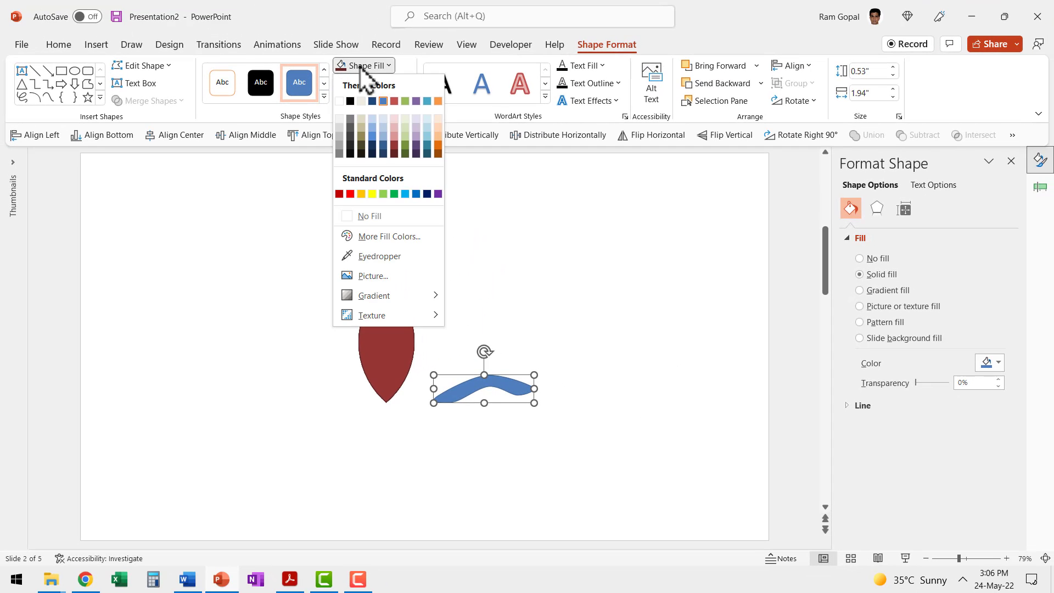
{"action": "left_click", "coordinate": [406, 146]}
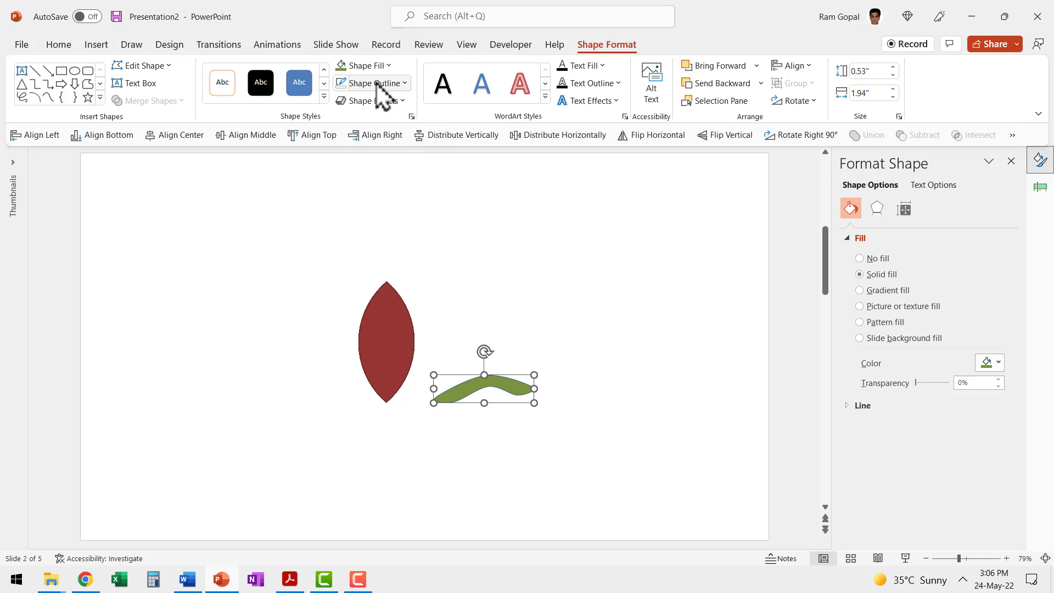
{"action": "left_click", "coordinate": [375, 83]}
{"action": "left_click", "coordinate": [379, 234]}
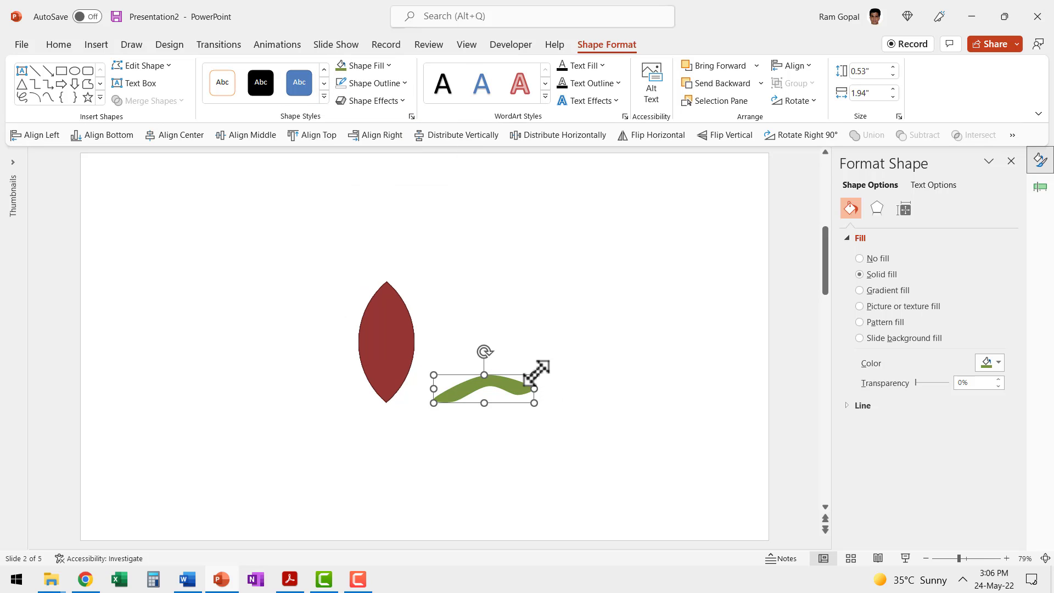
Shrink the leaf to about 1.54 by 0.42 inches at the bud's base and place a horizontally flipped duplicate on the other side.
{"action": "left_click_drag", "start_coordinate": [534, 375], "coordinate": [441, 394]}
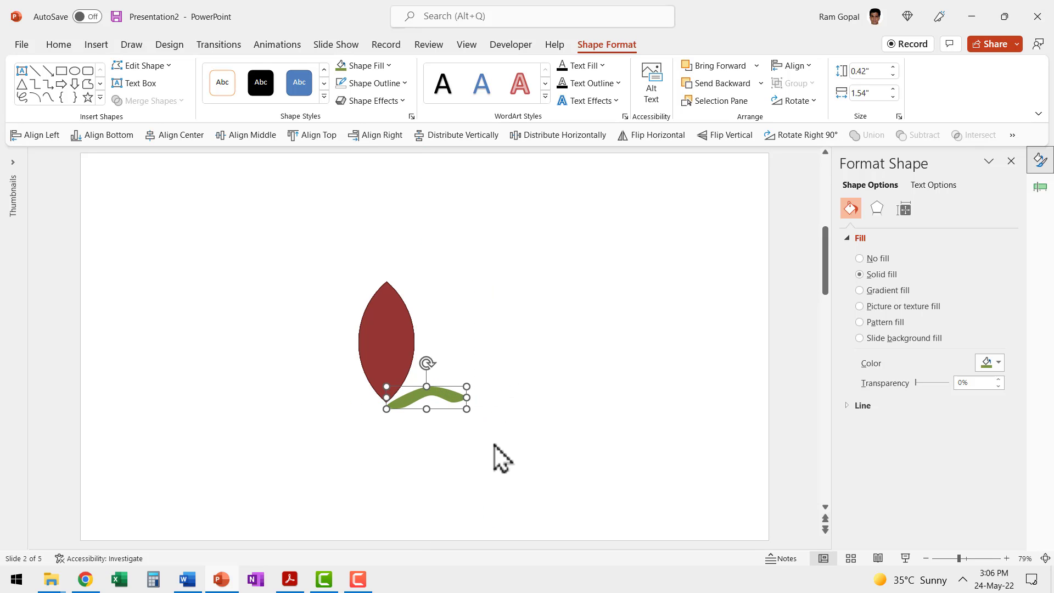
{"action": "key", "text": "ctrl+d"}
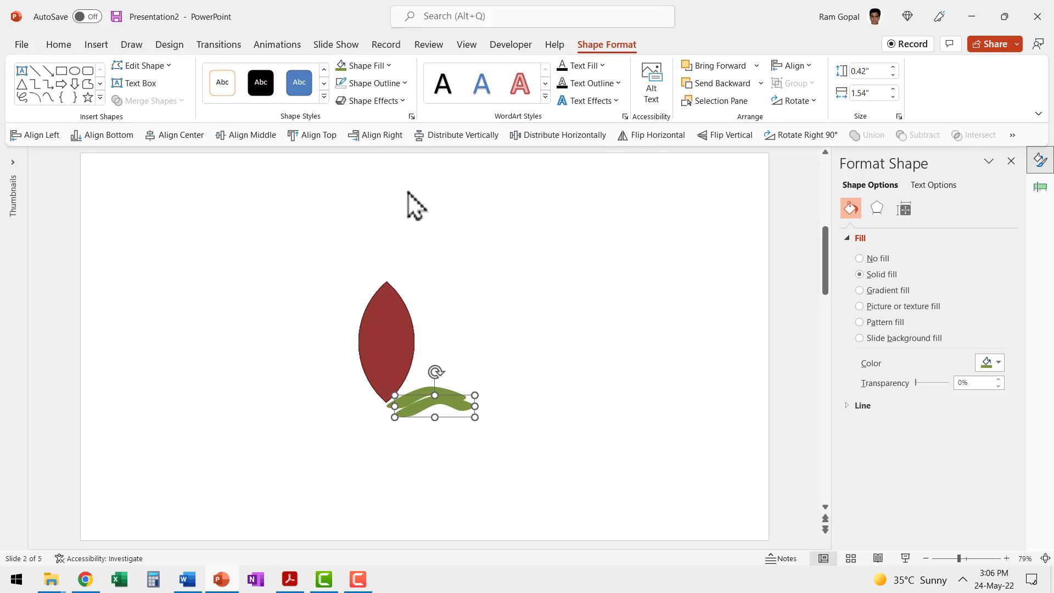
{"action": "left_click", "coordinate": [650, 147]}
{"action": "left_click_drag", "start_coordinate": [454, 426], "coordinate": [360, 401]}
{"action": "left_click", "coordinate": [447, 440]}
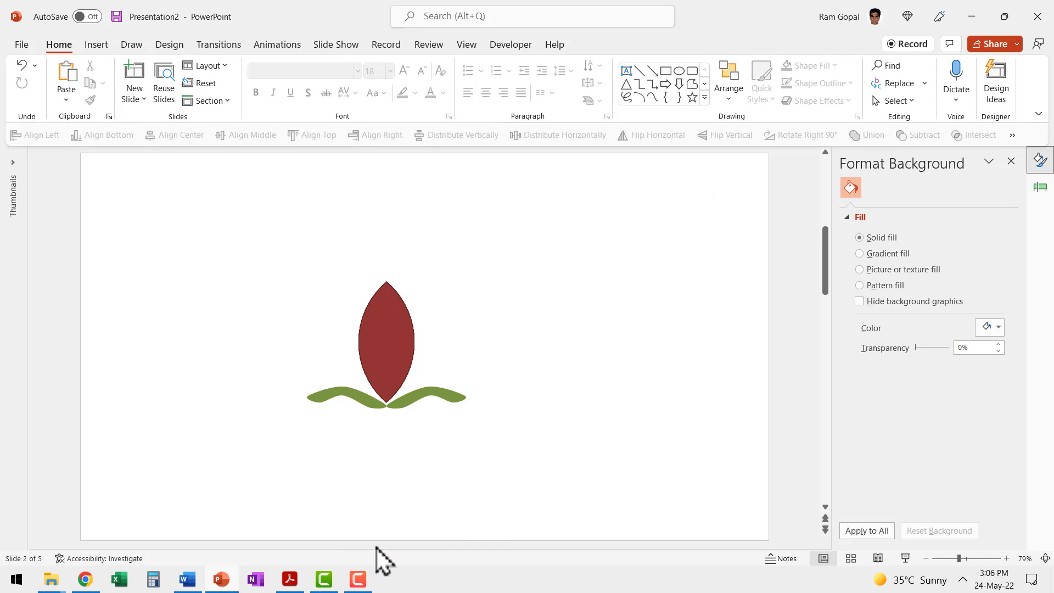
Draw a curved stem about 2.68 inches tall with the Curve tool, from the slide's lower edge up to the bud's base.
{"action": "left_click", "coordinate": [653, 98]}
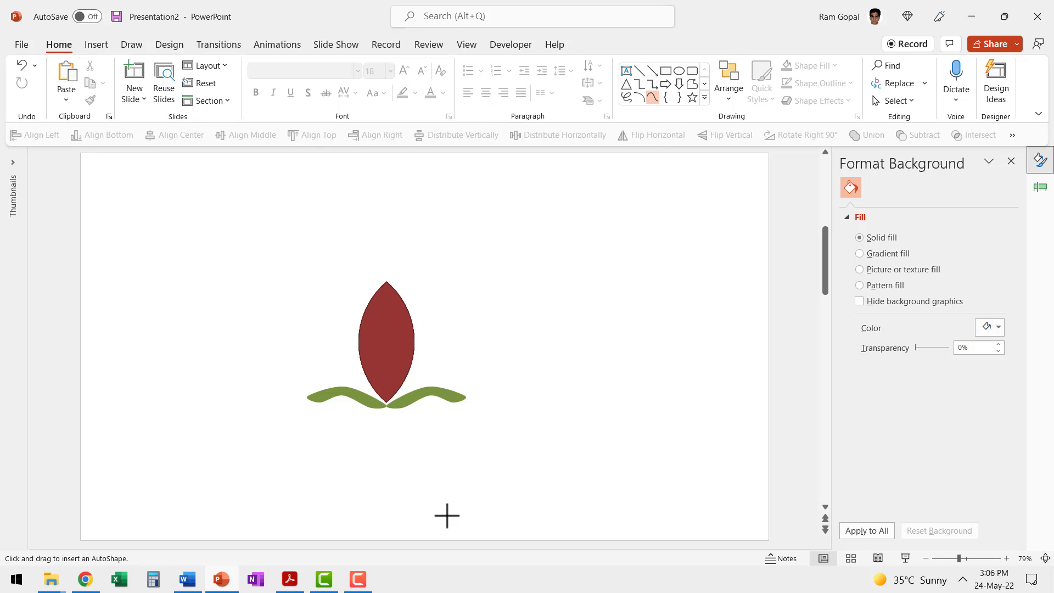
{"action": "left_click", "coordinate": [393, 545]}
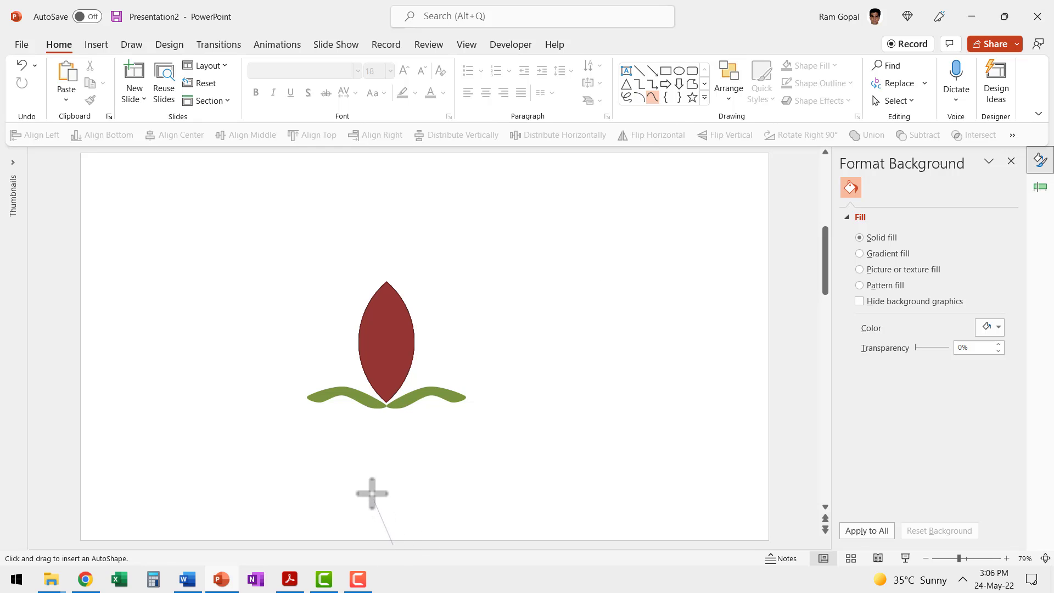
{"action": "left_click", "coordinate": [367, 477]}
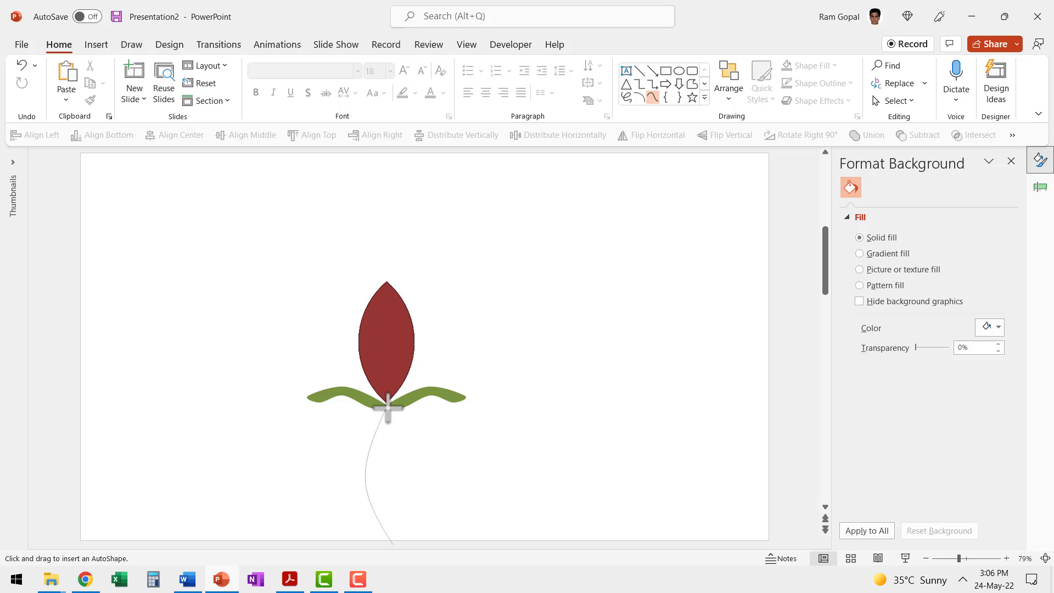
{"action": "double_click", "coordinate": [388, 408]}
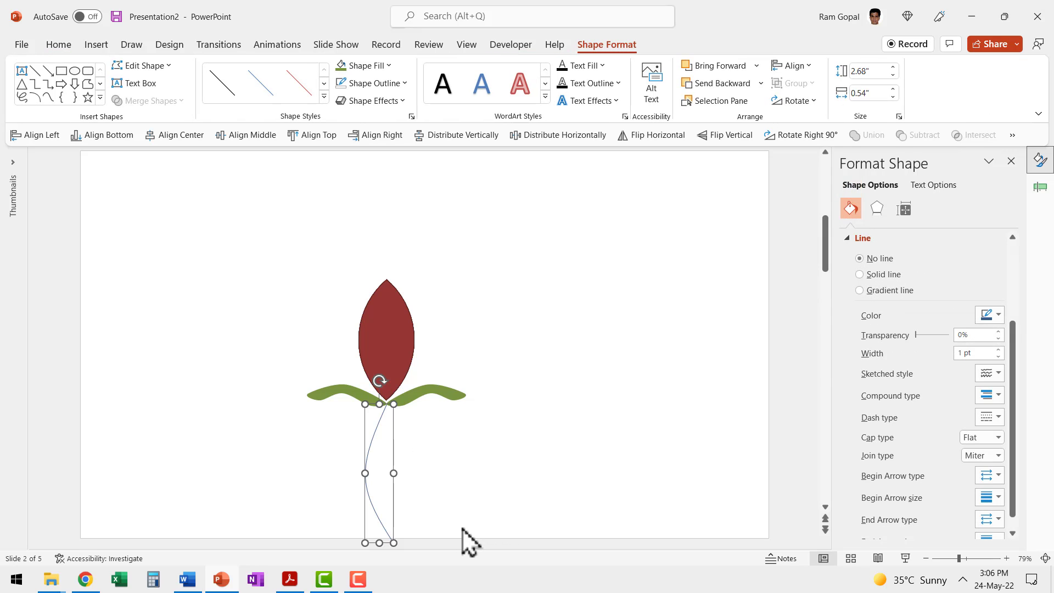
Give the stem a 6 pt outline in the darkest olive green theme color.
{"action": "left_click", "coordinate": [369, 85]}
{"action": "mouse_move", "coordinate": [379, 295]}
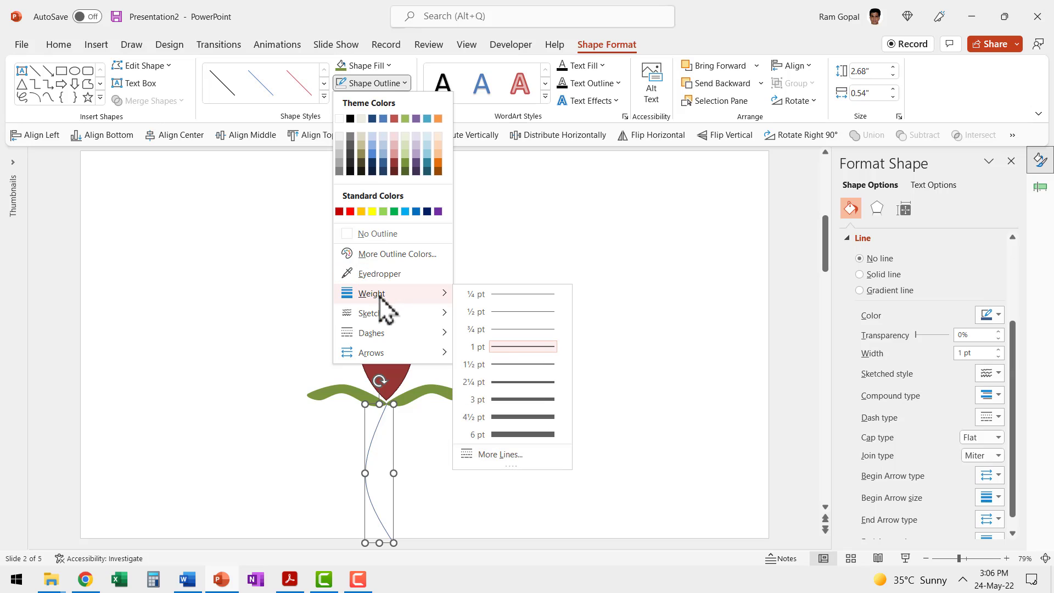
{"action": "left_click", "coordinate": [516, 435]}
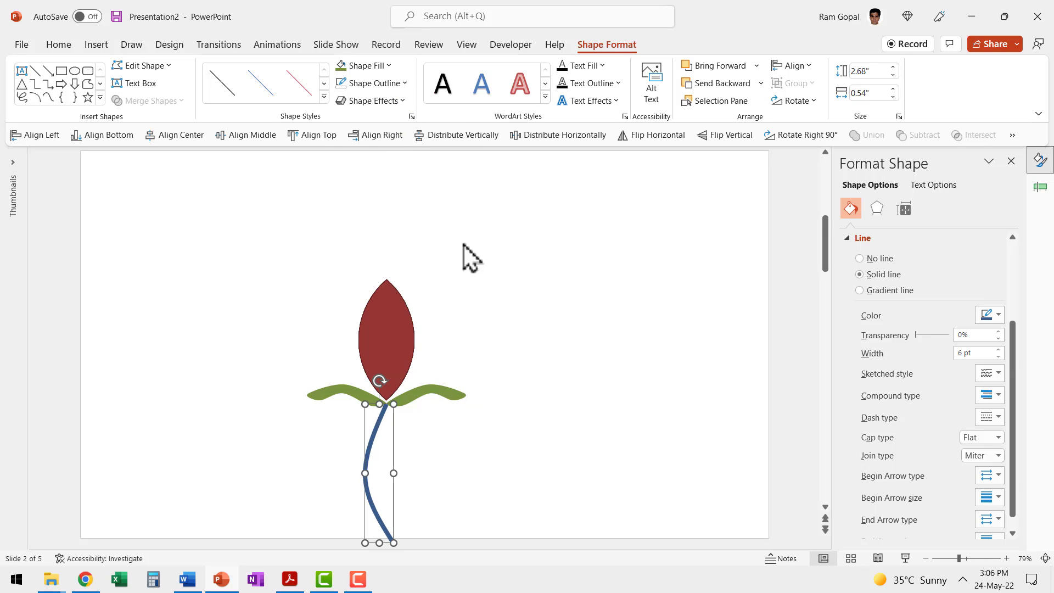
{"action": "left_click", "coordinate": [394, 85]}
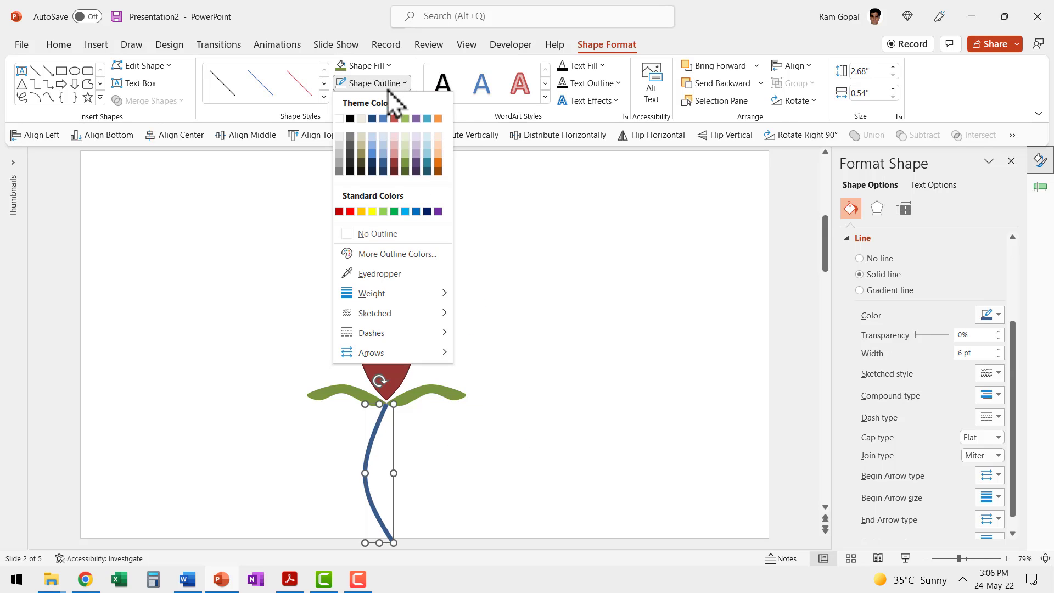
{"action": "left_click", "coordinate": [405, 171]}
{"action": "left_click", "coordinate": [452, 431]}
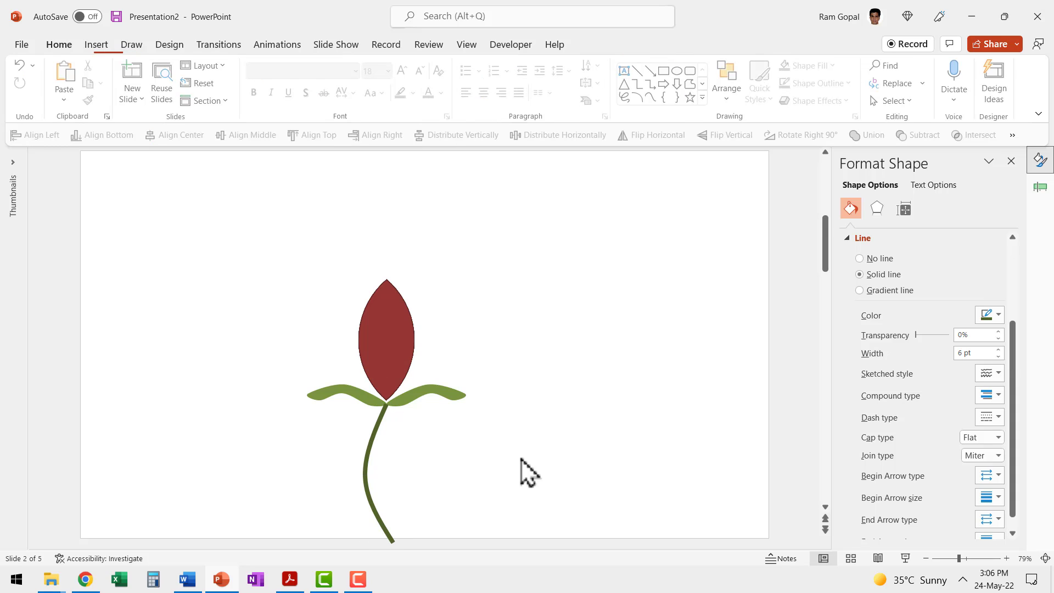
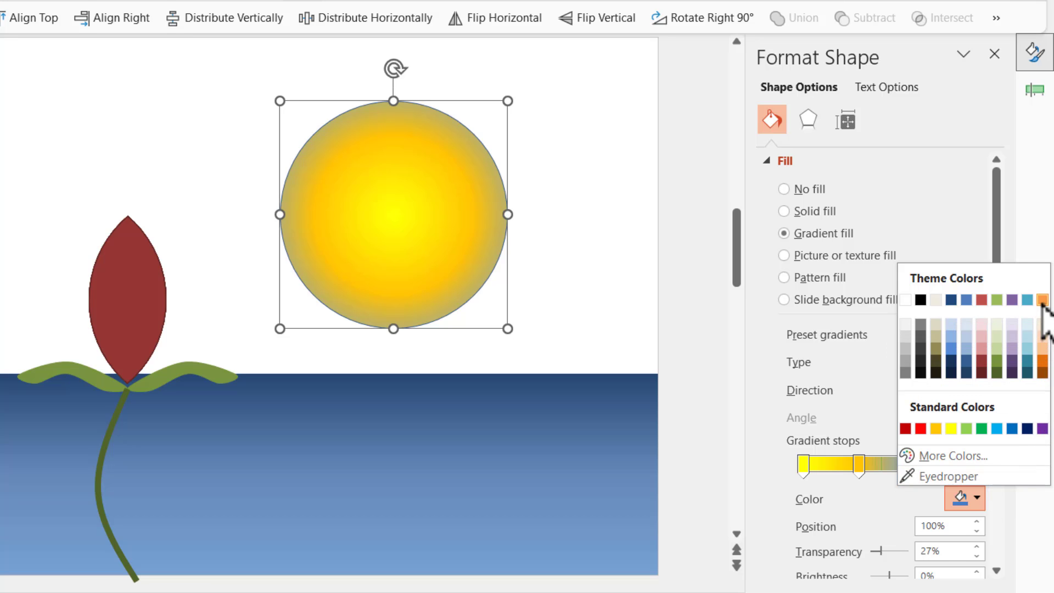
Set the last gradient stop of the sun circle's radial fill to orange.
{"action": "left_click", "coordinate": [1042, 328]}
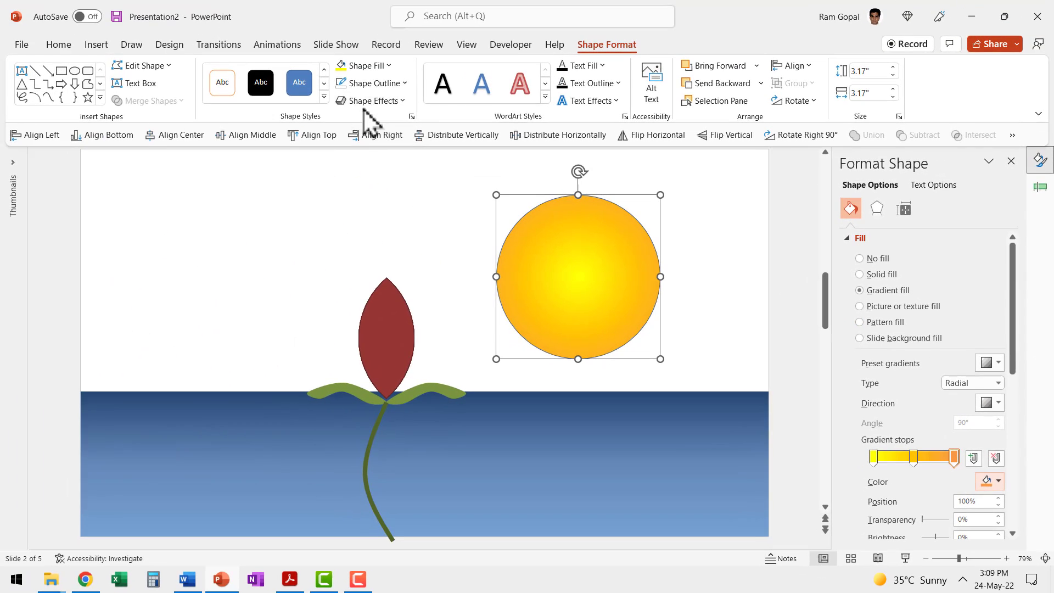
Remove the sun circle's outline and give it the largest orange glow preset, 18 pt.
{"action": "left_click", "coordinate": [373, 83]}
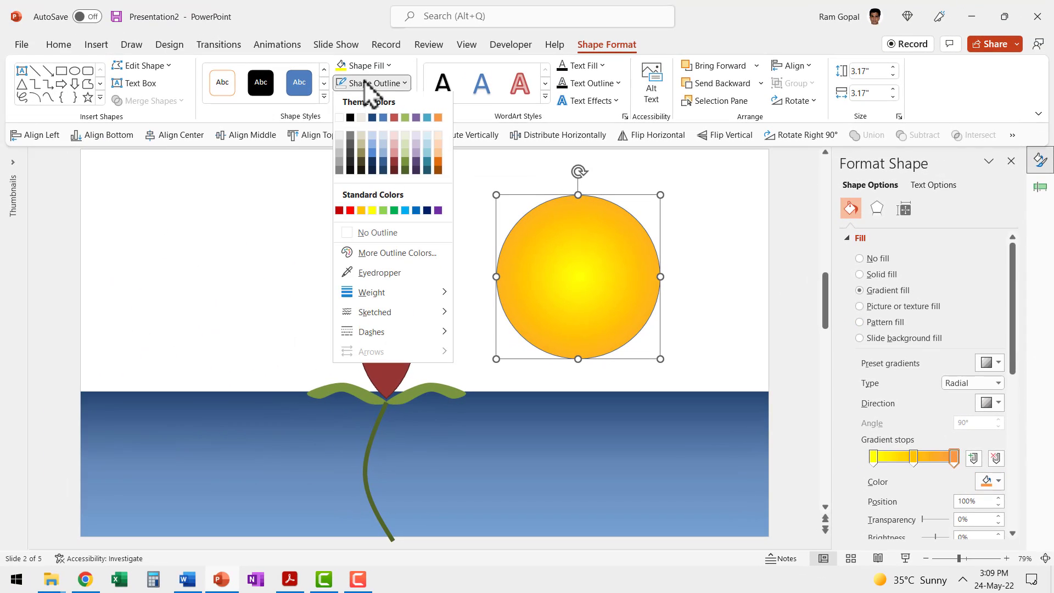
{"action": "left_click", "coordinate": [378, 234]}
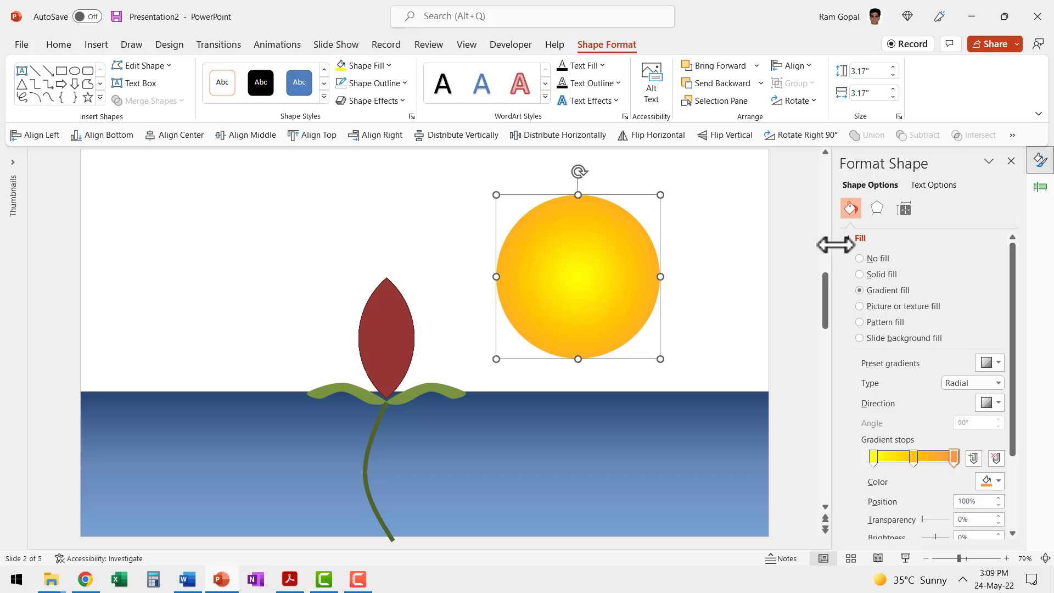
{"action": "left_click", "coordinate": [877, 209]}
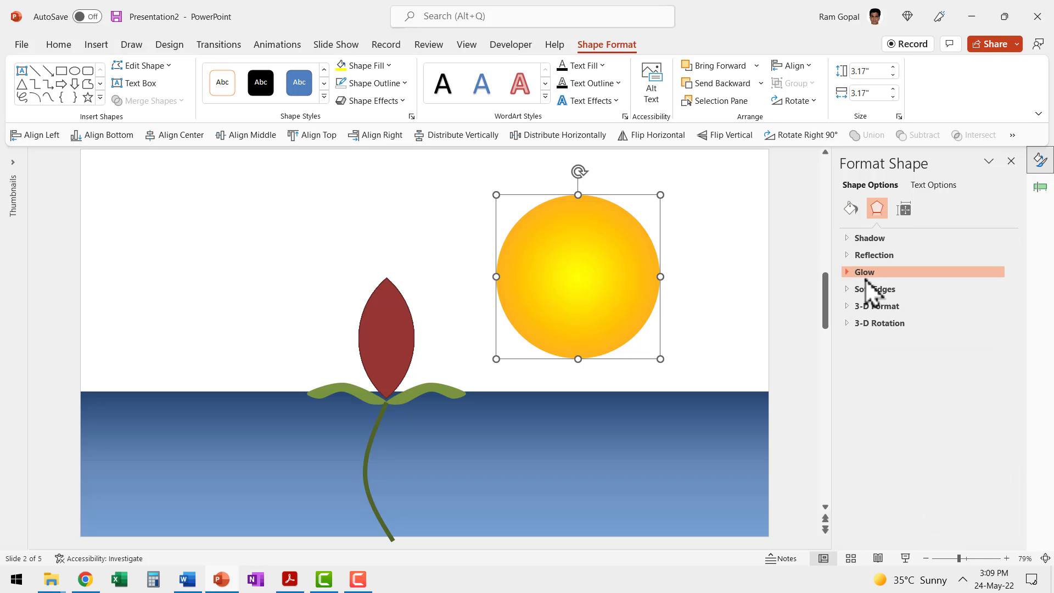
{"action": "left_click", "coordinate": [866, 273]}
{"action": "left_click", "coordinate": [992, 291]}
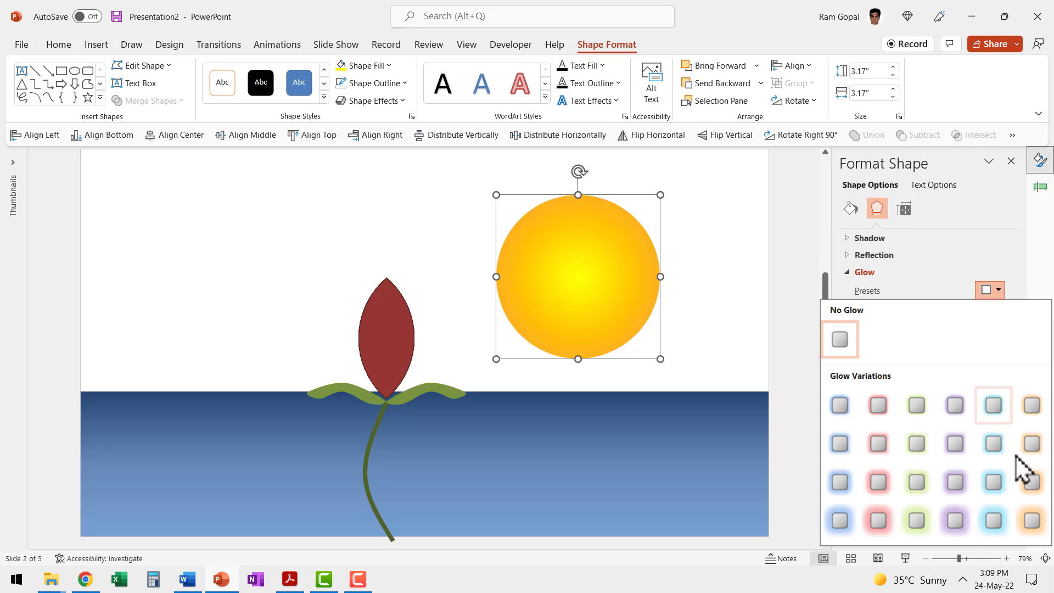
{"action": "left_click", "coordinate": [1033, 521]}
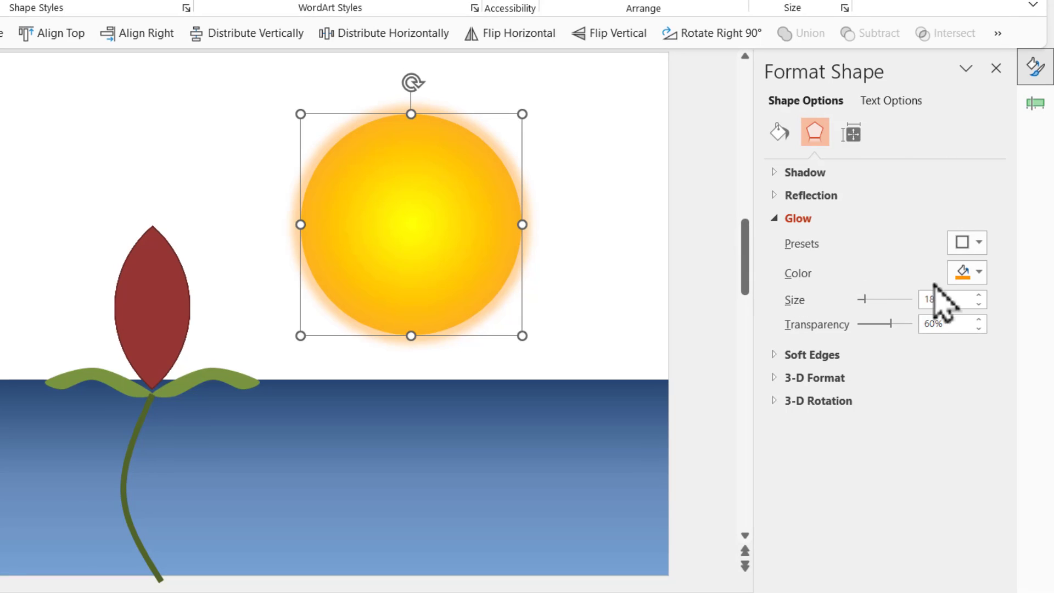
Change the sun's glow to yellow, enlarge it to about 71 pt, and shift the sun slightly upward.
{"action": "left_click", "coordinate": [964, 279]}
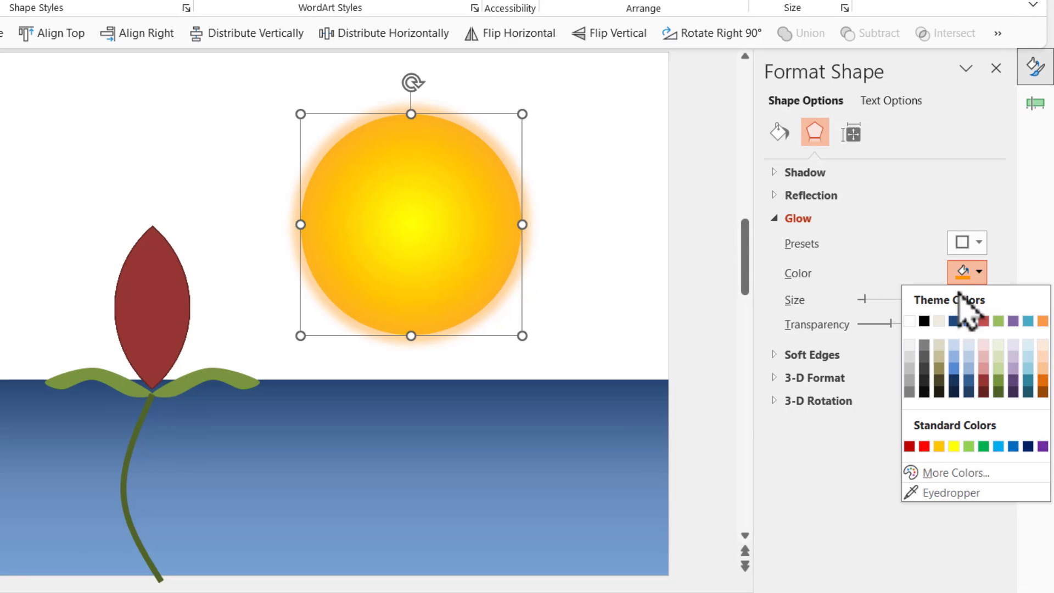
{"action": "left_click", "coordinate": [950, 444]}
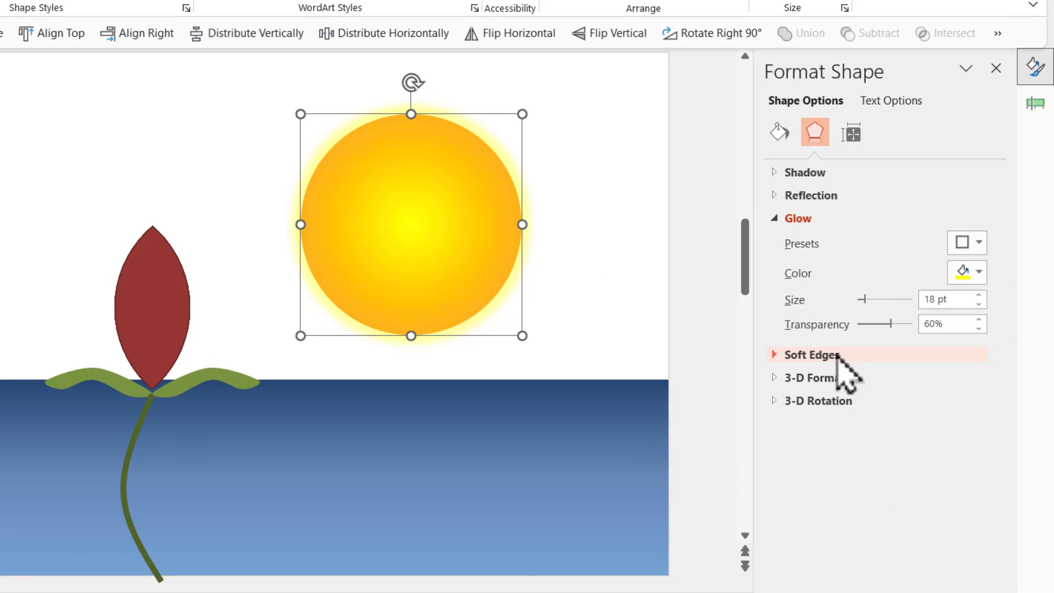
{"action": "left_click_drag", "start_coordinate": [864, 300], "coordinate": [880, 296]}
{"action": "left_click", "coordinate": [600, 234]}
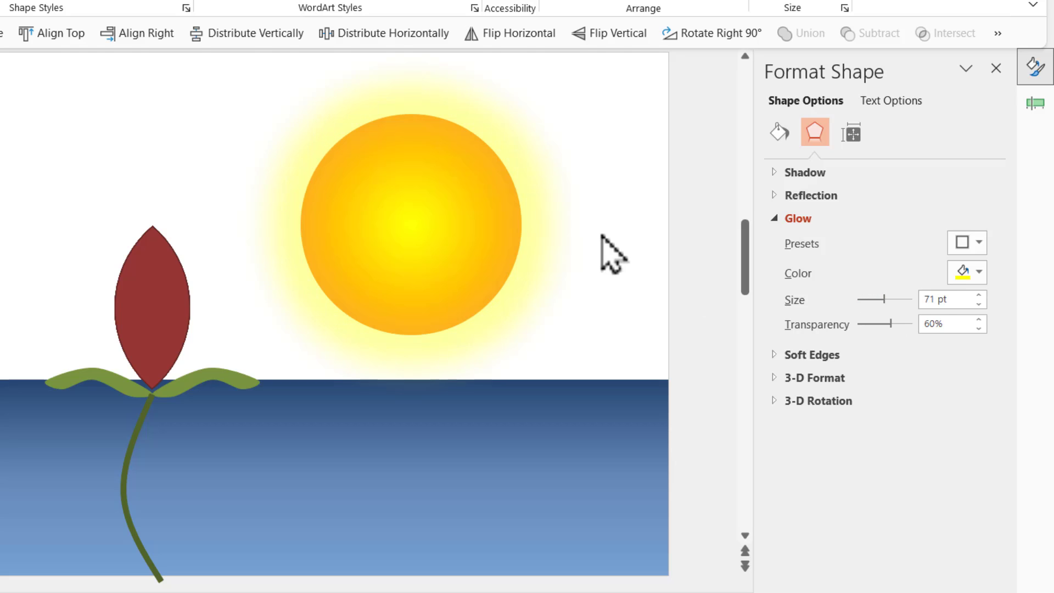
{"action": "left_click_drag", "start_coordinate": [428, 190], "coordinate": [426, 160]}
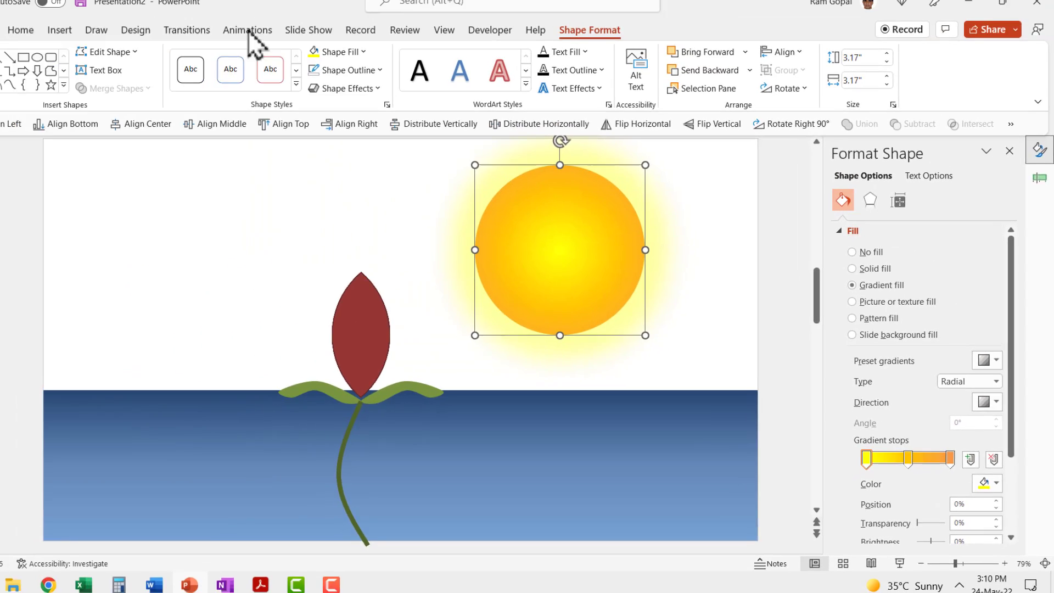
Apply a Fly In entrance animation to the sun and set its duration to 3 seconds.
{"action": "left_click", "coordinate": [276, 46]}
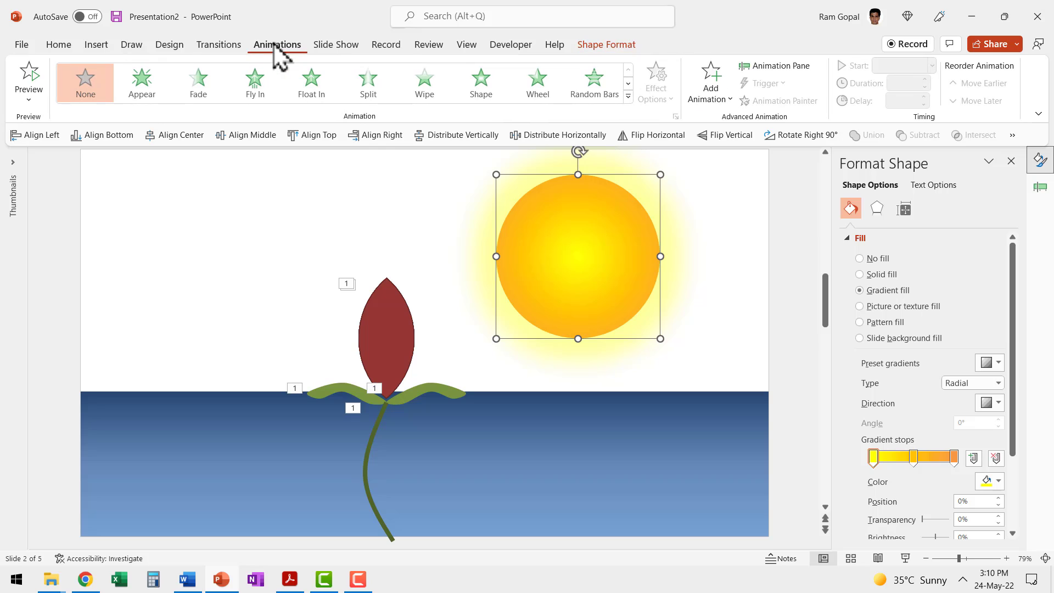
{"action": "left_click", "coordinate": [259, 92]}
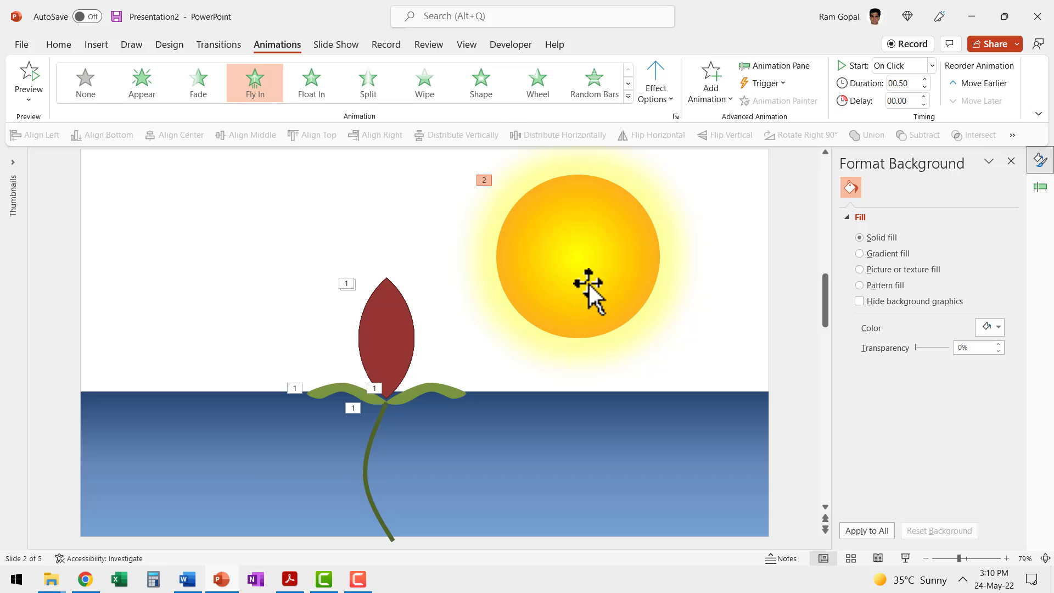
{"action": "left_click", "coordinate": [911, 84]}
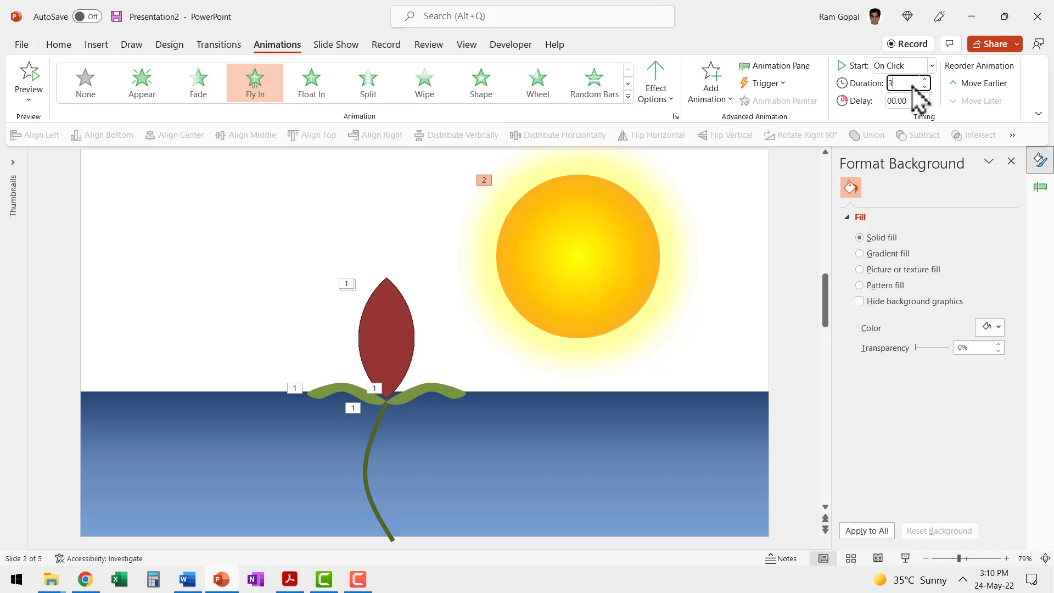
{"action": "right_click", "coordinate": [636, 243]}
{"action": "left_click", "coordinate": [717, 340]}
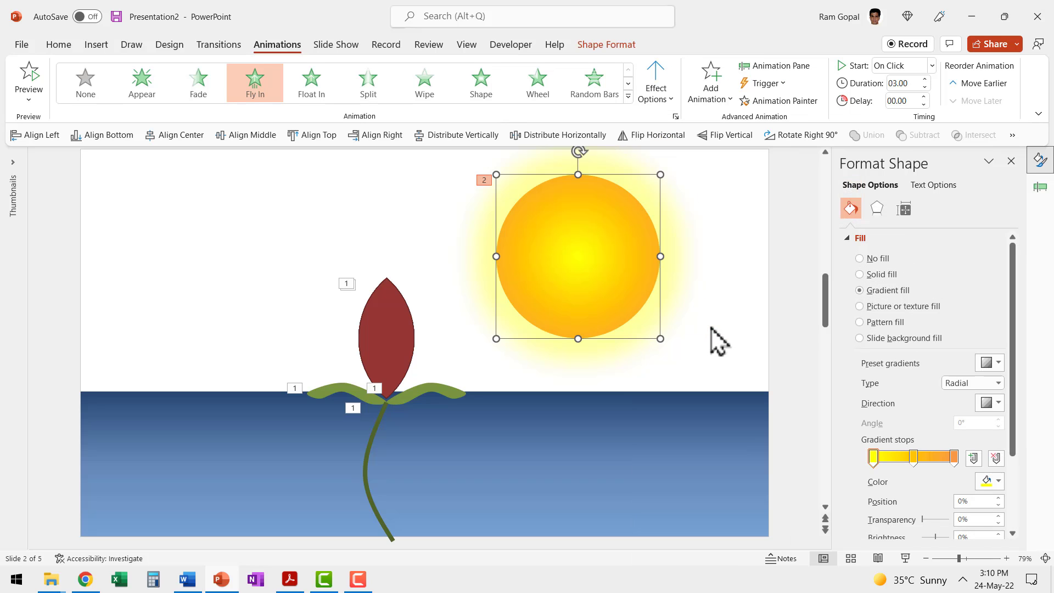
Show the Animation Pane, set the sun's Fly In to start With Previous, and preview the slide show.
{"action": "key", "text": "alt+a"}
{"action": "key", "text": "c"}
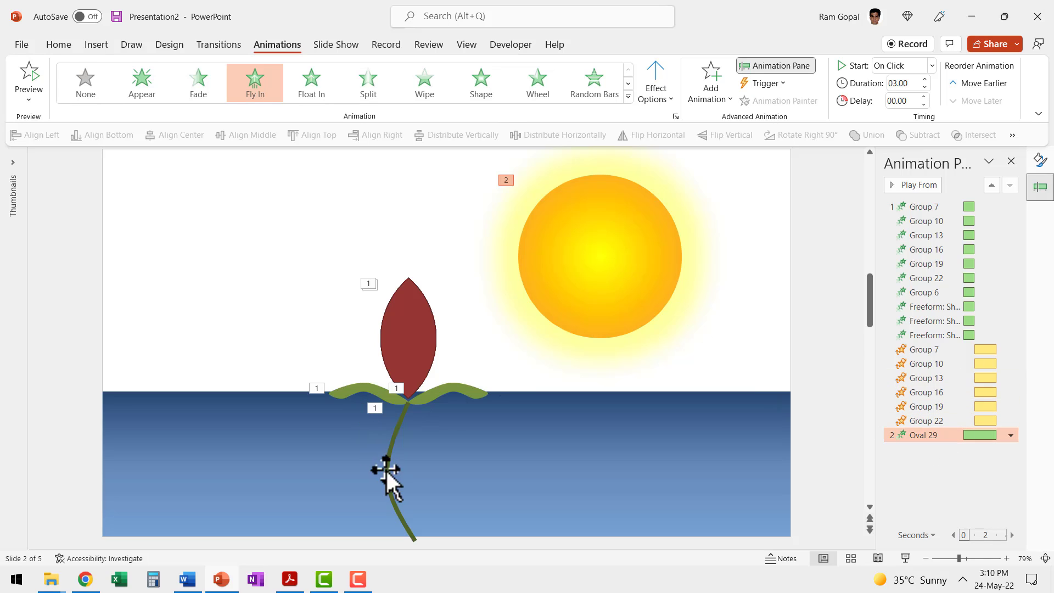
{"action": "left_click", "coordinate": [904, 69]}
{"action": "left_click", "coordinate": [904, 100]}
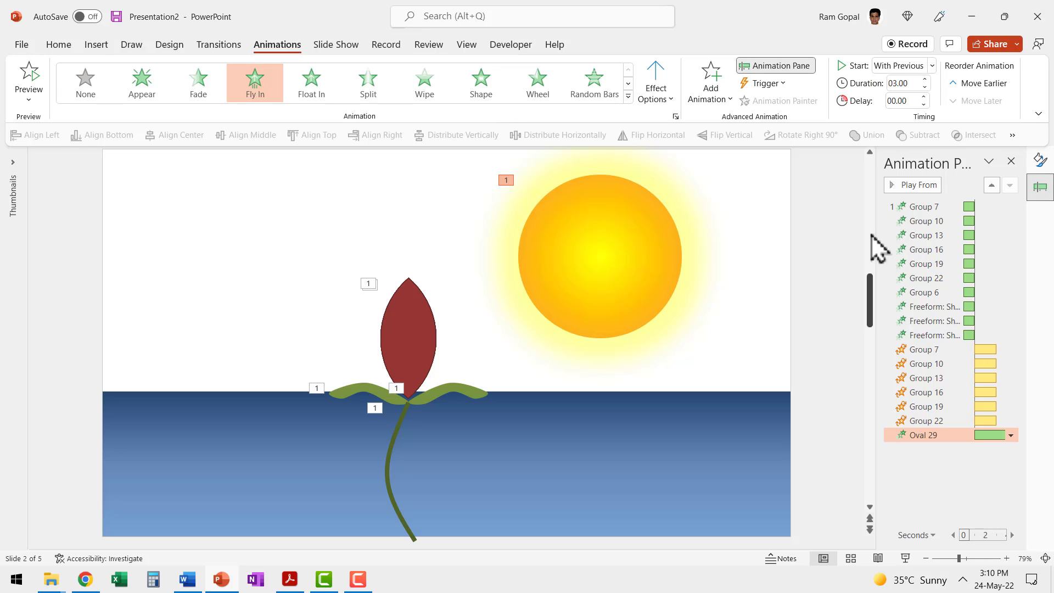
{"action": "left_click", "coordinate": [907, 560]}
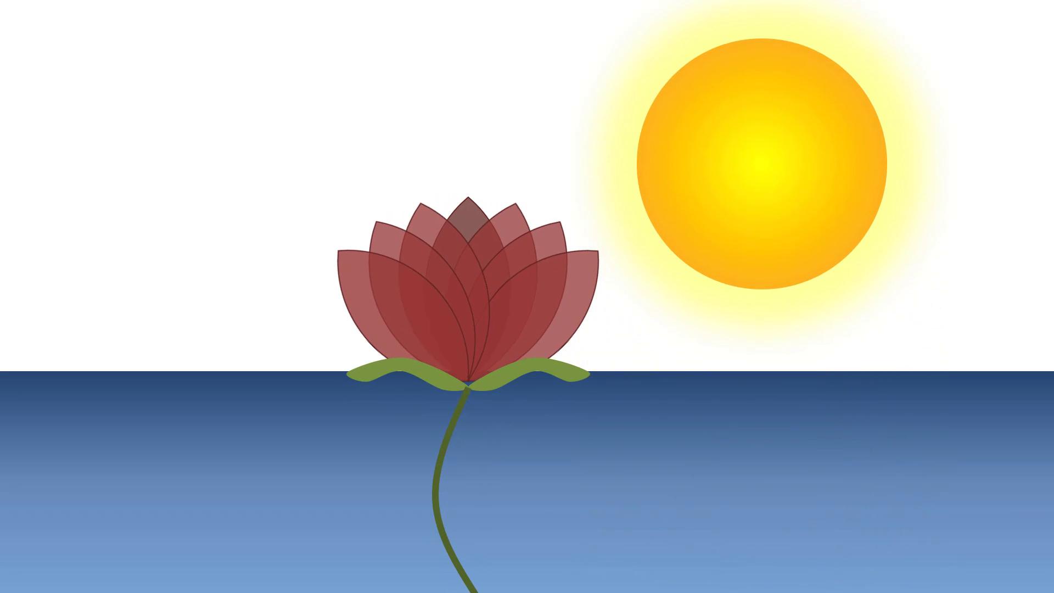
{"action": "key", "text": "Escape"}
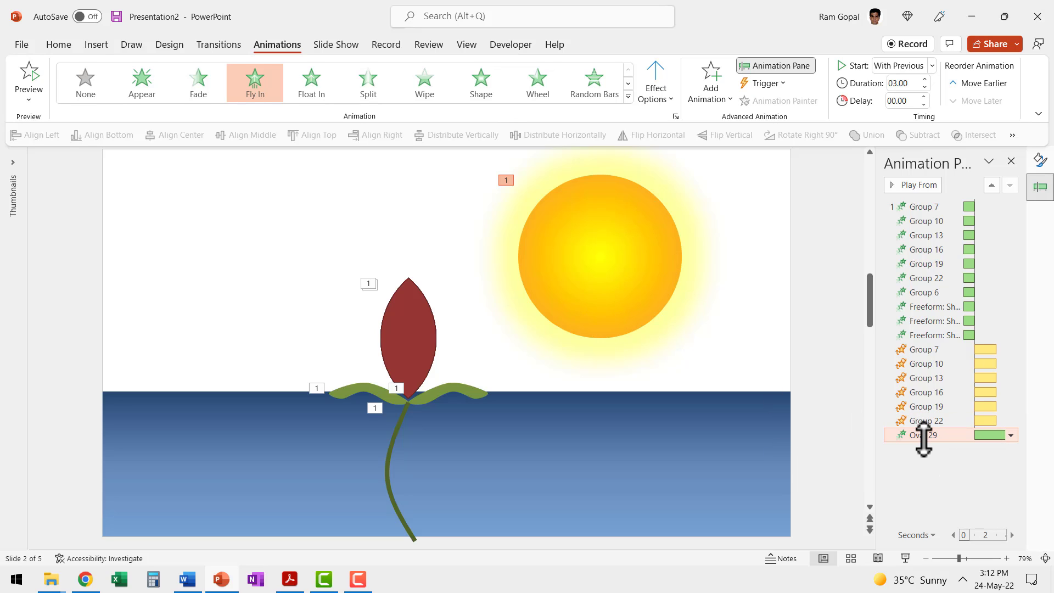
Move the sun's Fly In ahead of the petals' Spin effects and set it to start After Previous.
{"action": "left_click_drag", "start_coordinate": [923, 439], "coordinate": [938, 343]}
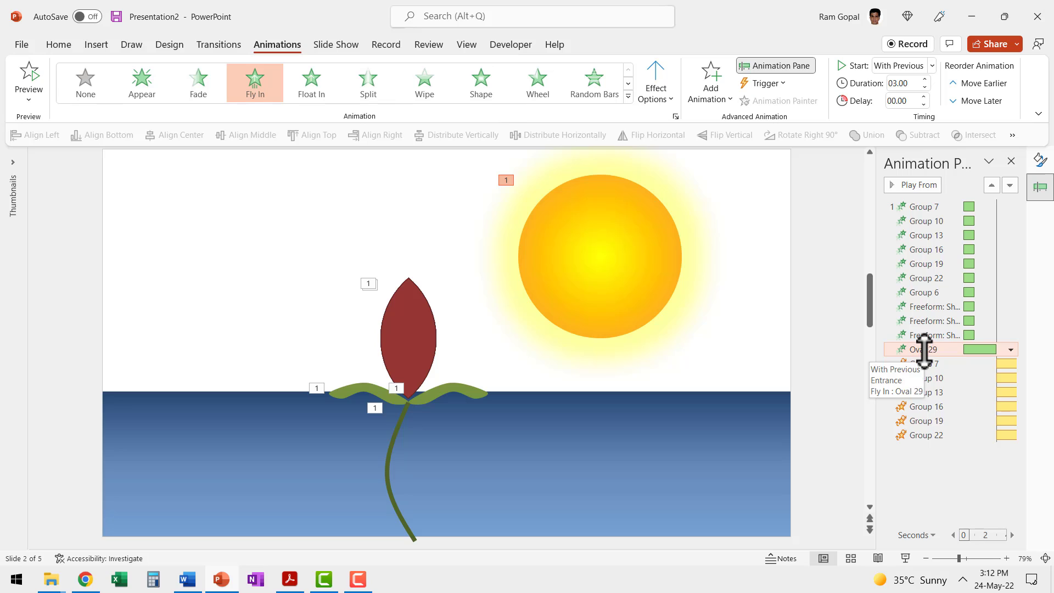
{"action": "left_click", "coordinate": [931, 66]}
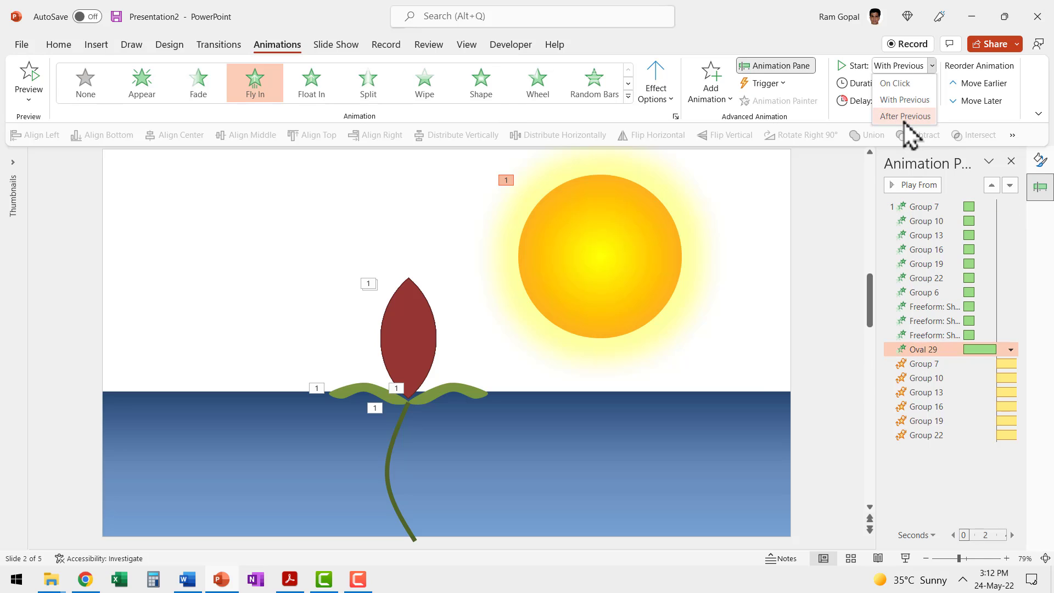
{"action": "left_click", "coordinate": [905, 117]}
Set a 1-second delay on the Spin effects of all six petal groups, Group 7 through Group 22.
{"action": "left_click", "coordinate": [925, 364]}
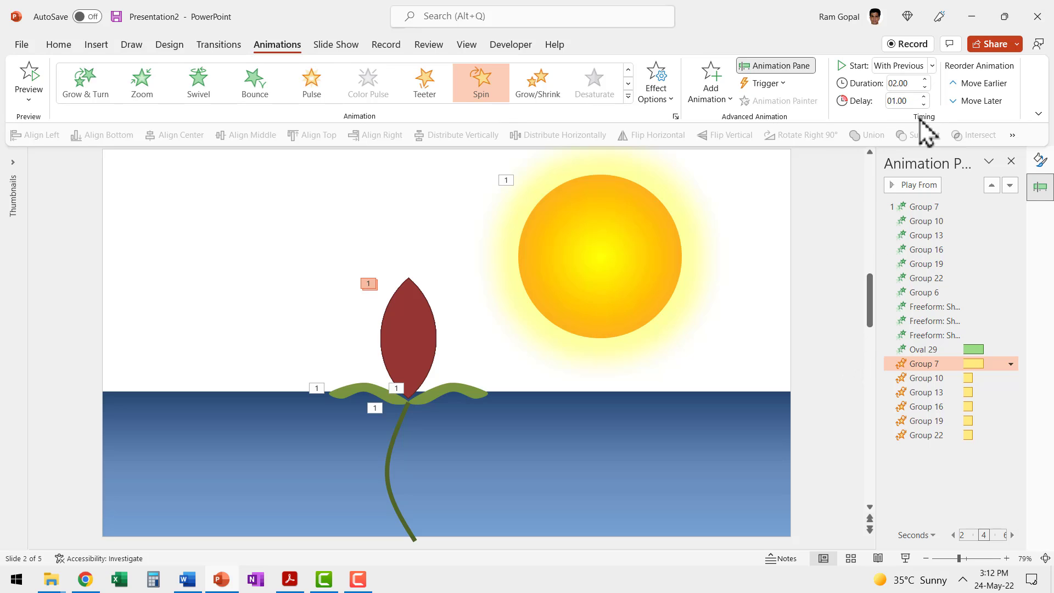
{"action": "left_click", "coordinate": [934, 379]}
{"action": "left_click", "coordinate": [929, 435], "text": "shift"}
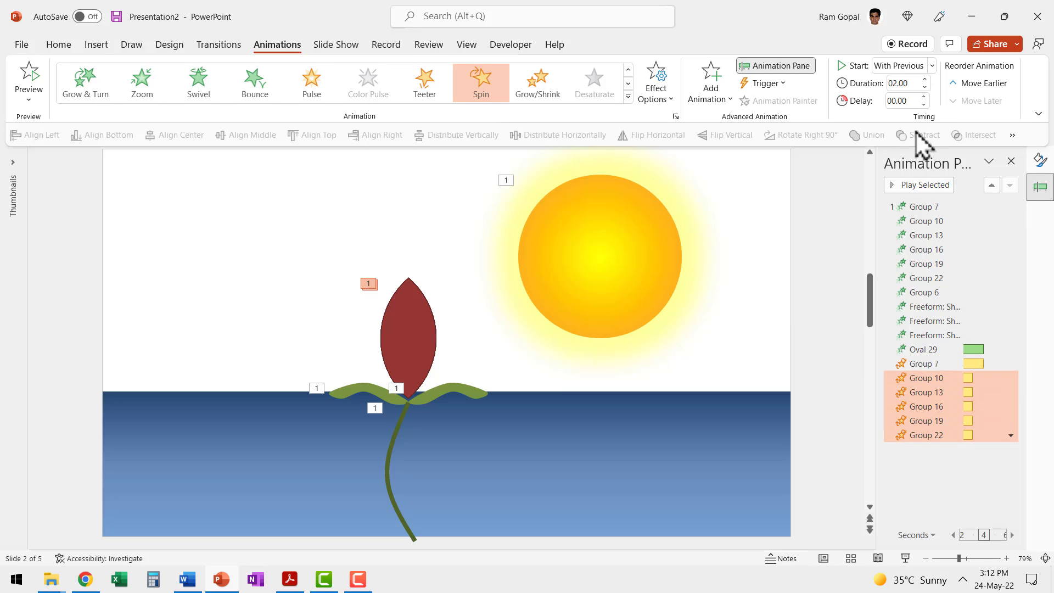
{"action": "left_click", "coordinate": [925, 97]}
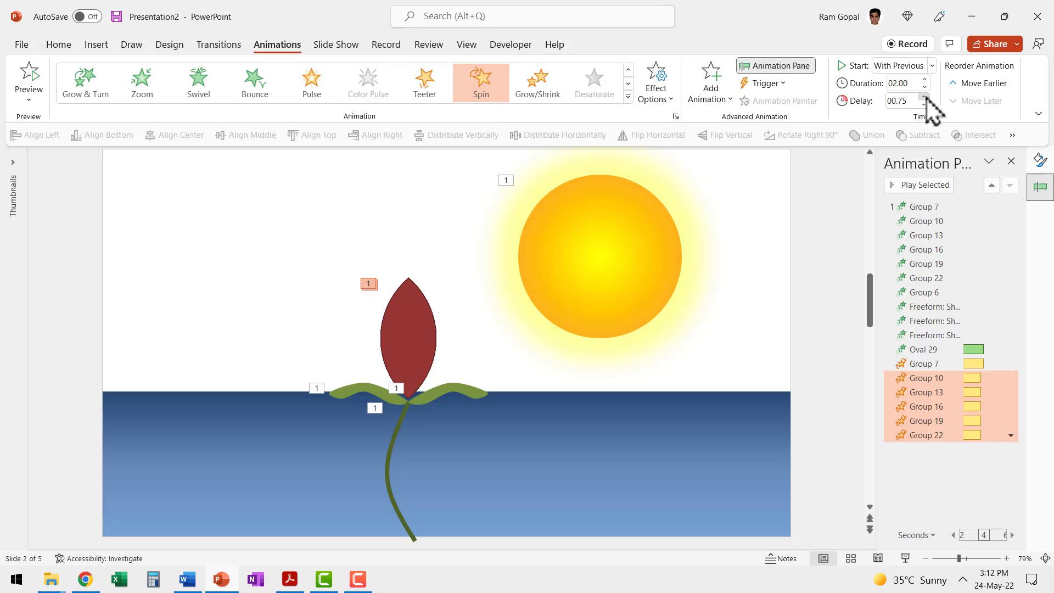
{"action": "left_click", "coordinate": [926, 97]}
{"action": "left_click", "coordinate": [825, 340]}
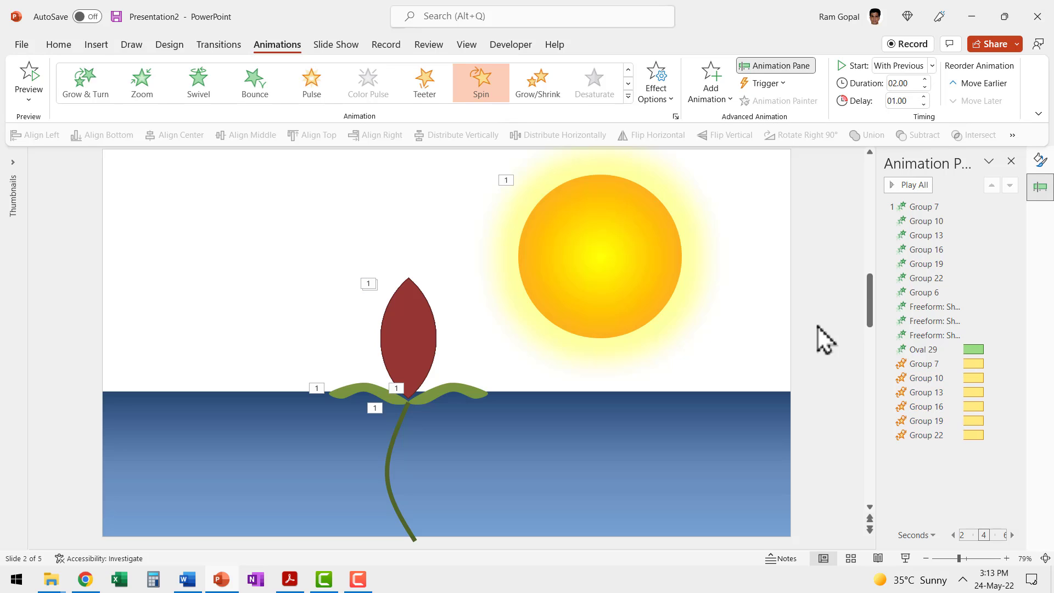
Play the current slide as a slide show to check the timing of the sun and the petals.
{"action": "left_click", "coordinate": [953, 535]}
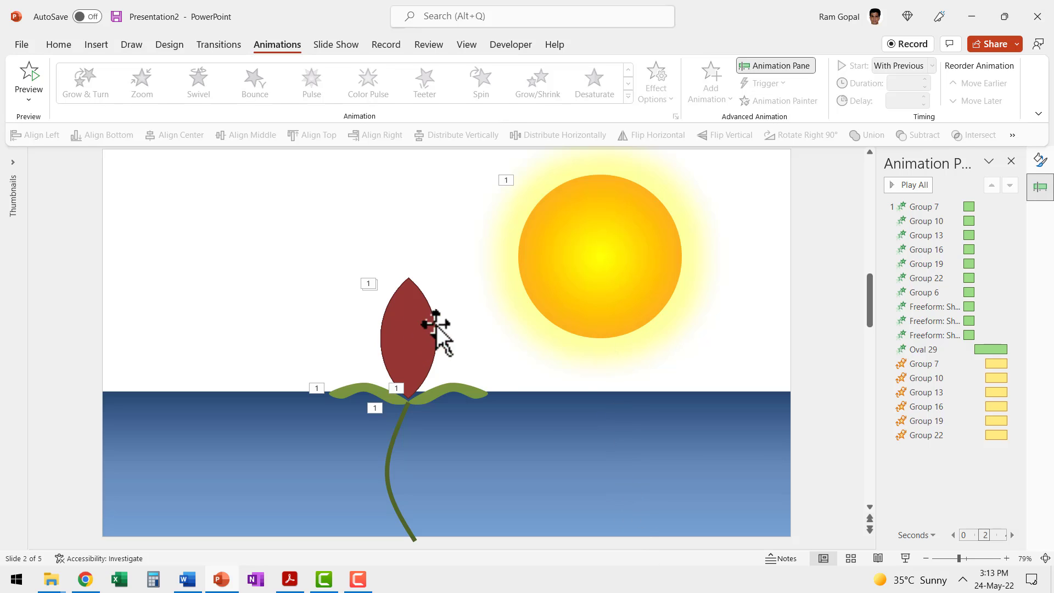
{"action": "left_click", "coordinate": [906, 559]}
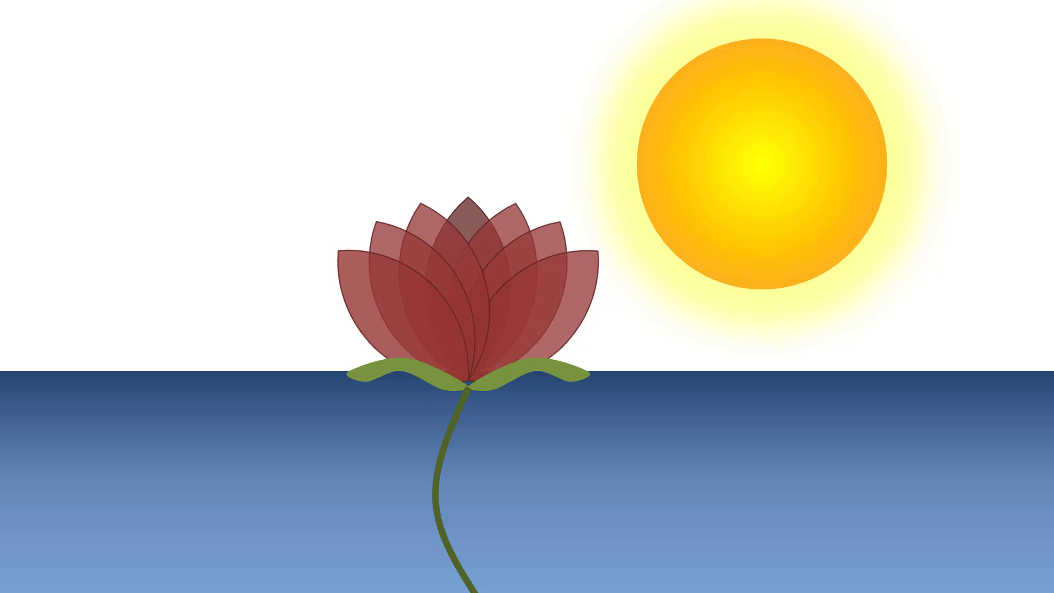
{"action": "key", "text": "Escape"}
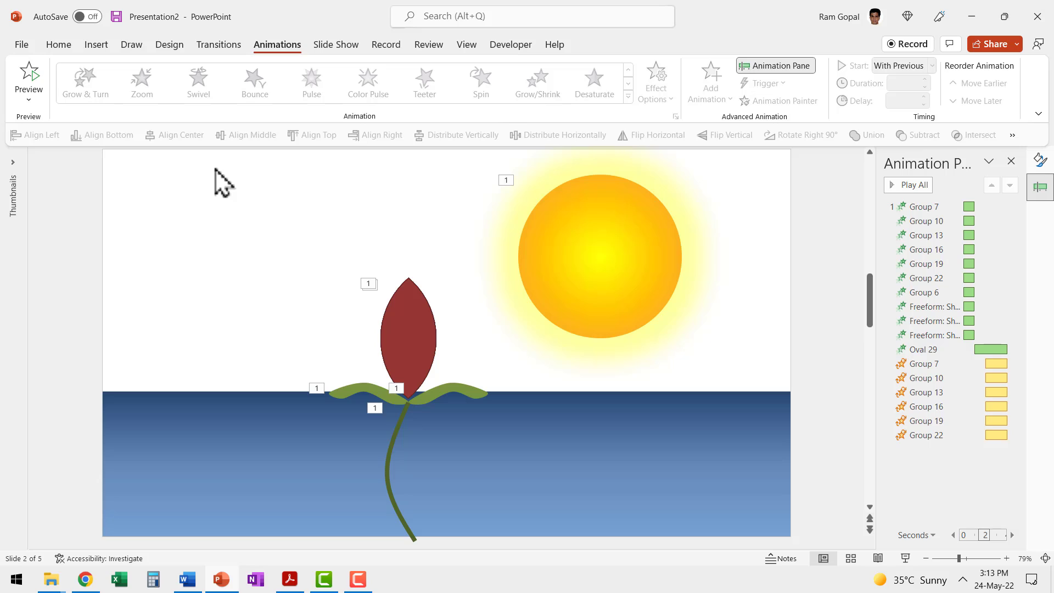
Draw a 7.5 by 13.33 inch rectangle covering the whole slide and send it to the back.
{"action": "left_click", "coordinate": [61, 46]}
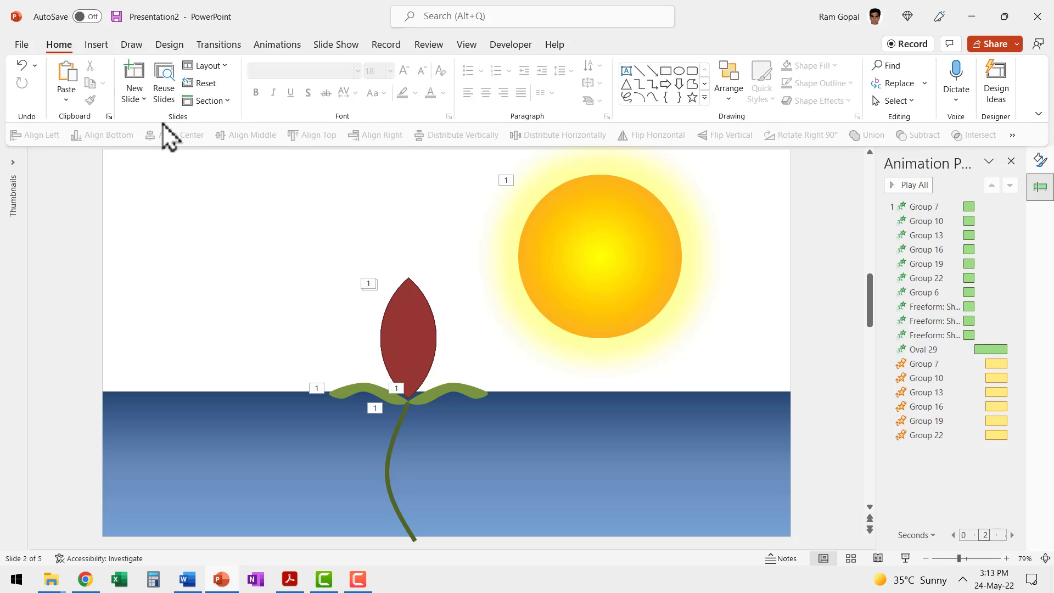
{"action": "left_click", "coordinate": [666, 72]}
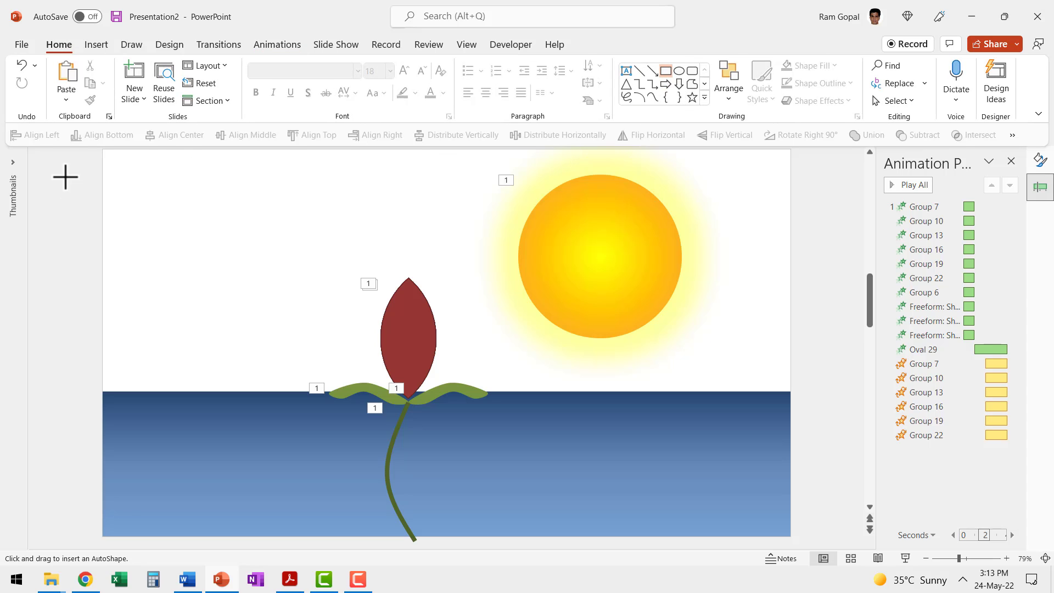
{"action": "left_click_drag", "start_coordinate": [101, 148], "coordinate": [791, 541]}
{"action": "right_click", "coordinate": [730, 349]}
{"action": "left_click", "coordinate": [782, 327]}
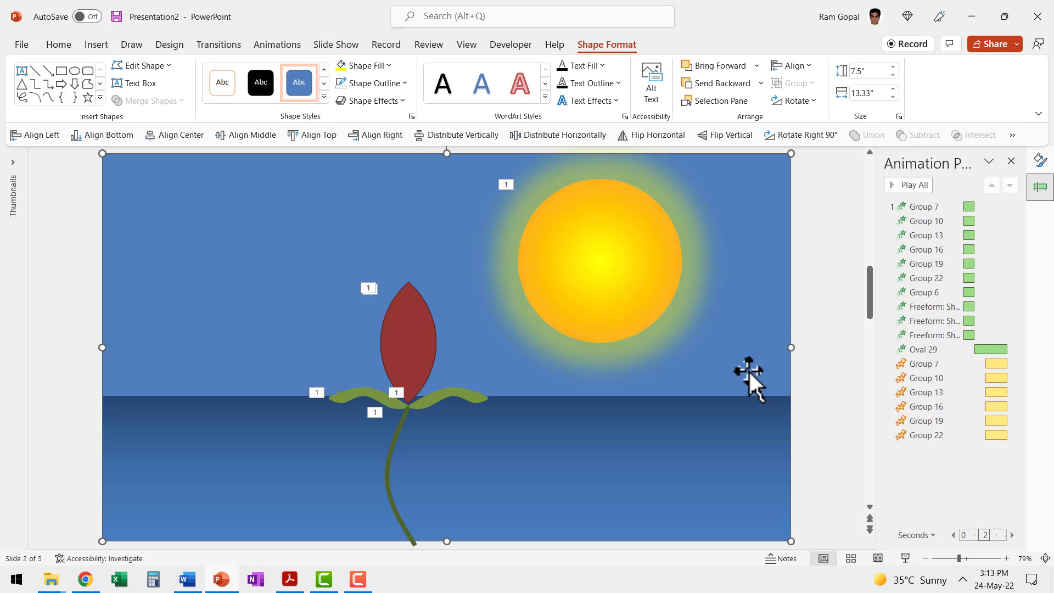
Fill the backdrop rectangle with the second-darkest gray of the white theme column, remove its outline, and keep it at the back.
{"action": "left_click", "coordinate": [379, 67]}
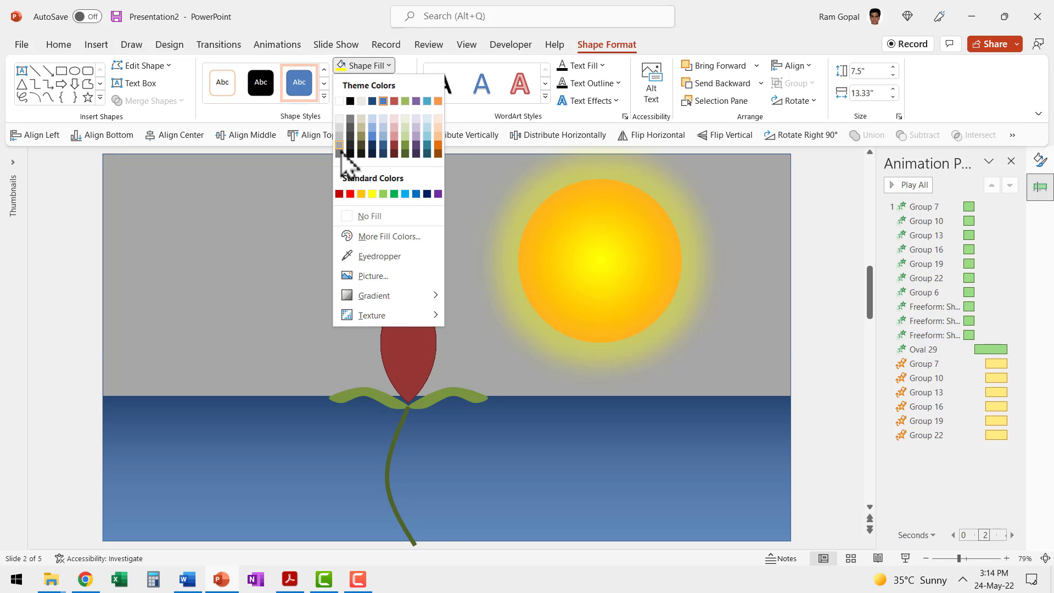
{"action": "left_click", "coordinate": [339, 146]}
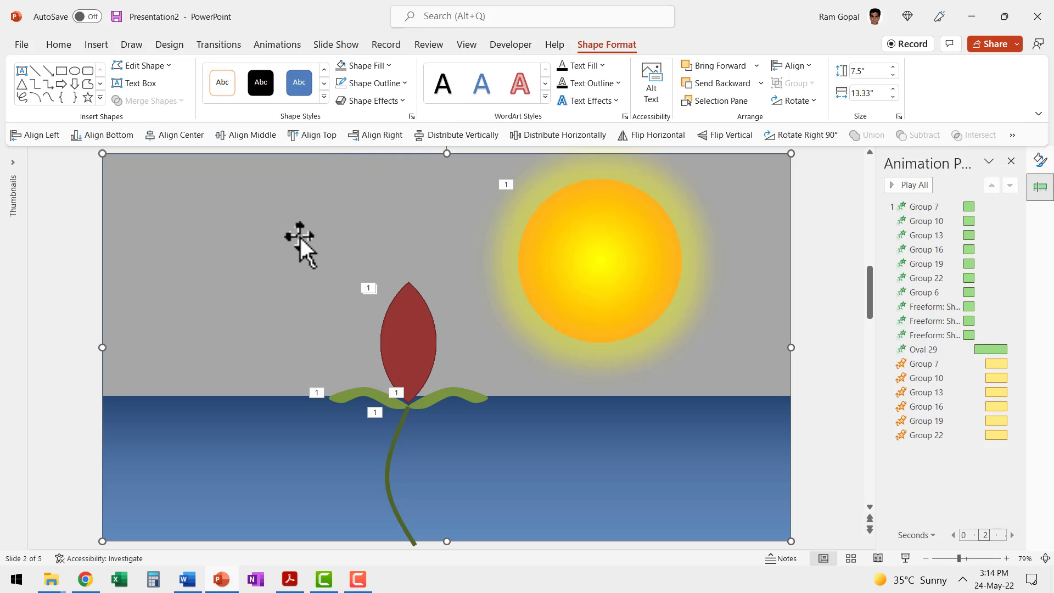
{"action": "left_click", "coordinate": [379, 83]}
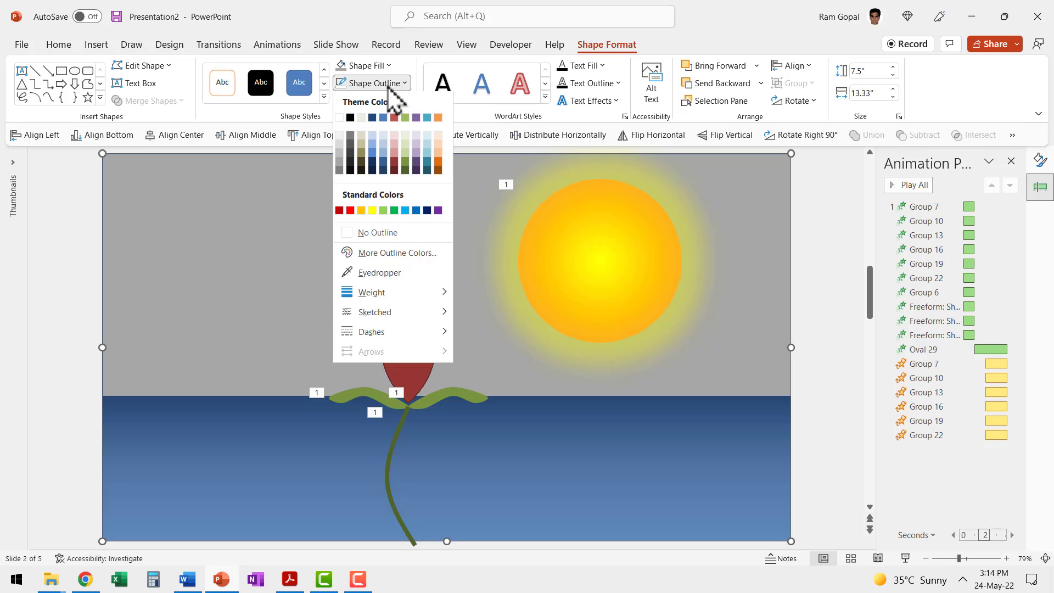
{"action": "left_click", "coordinate": [371, 237]}
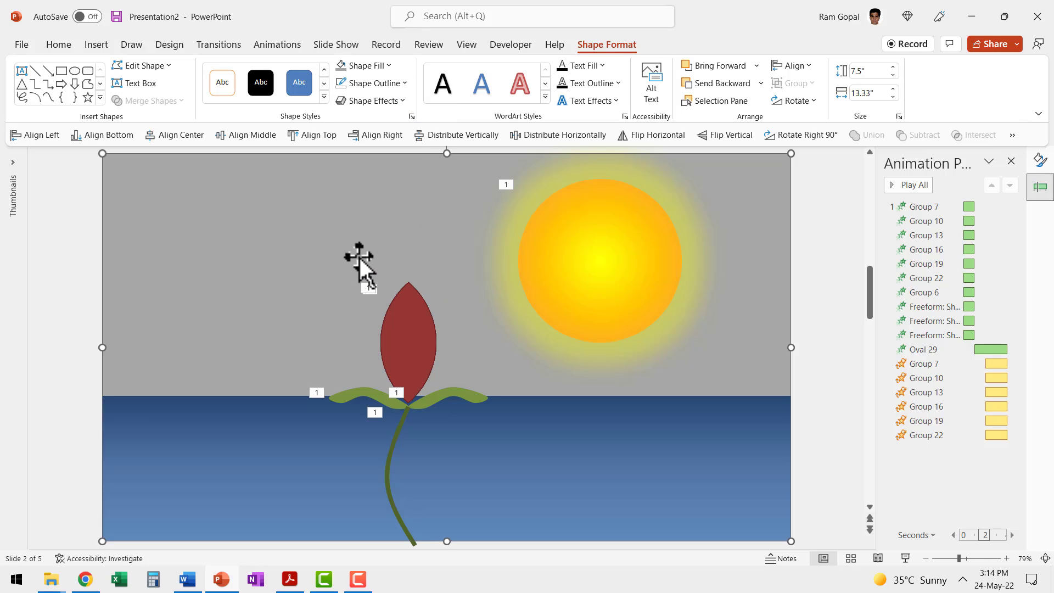
{"action": "right_click", "coordinate": [293, 269]}
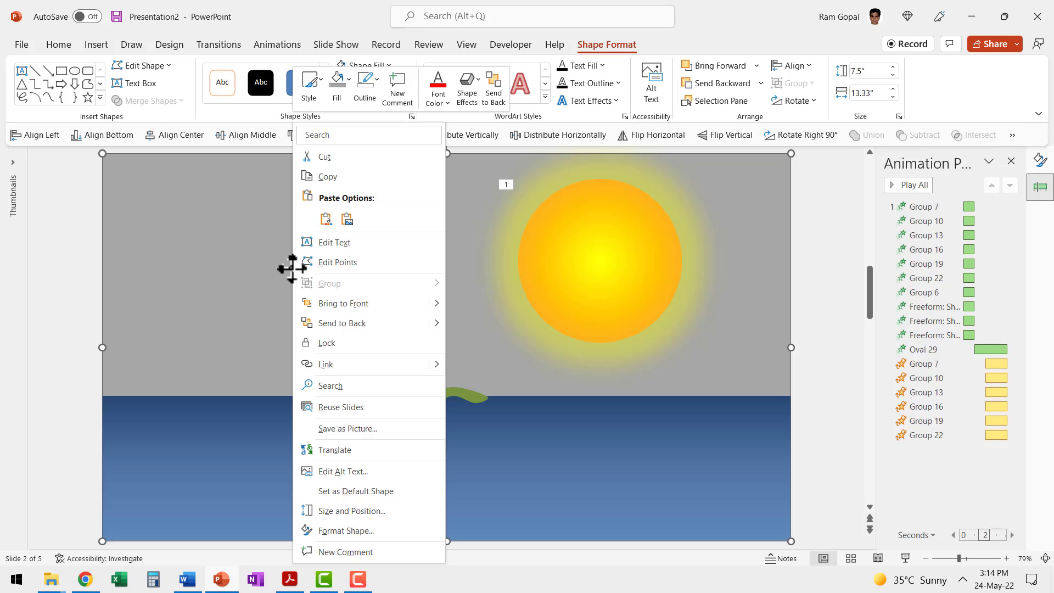
{"action": "left_click", "coordinate": [342, 324]}
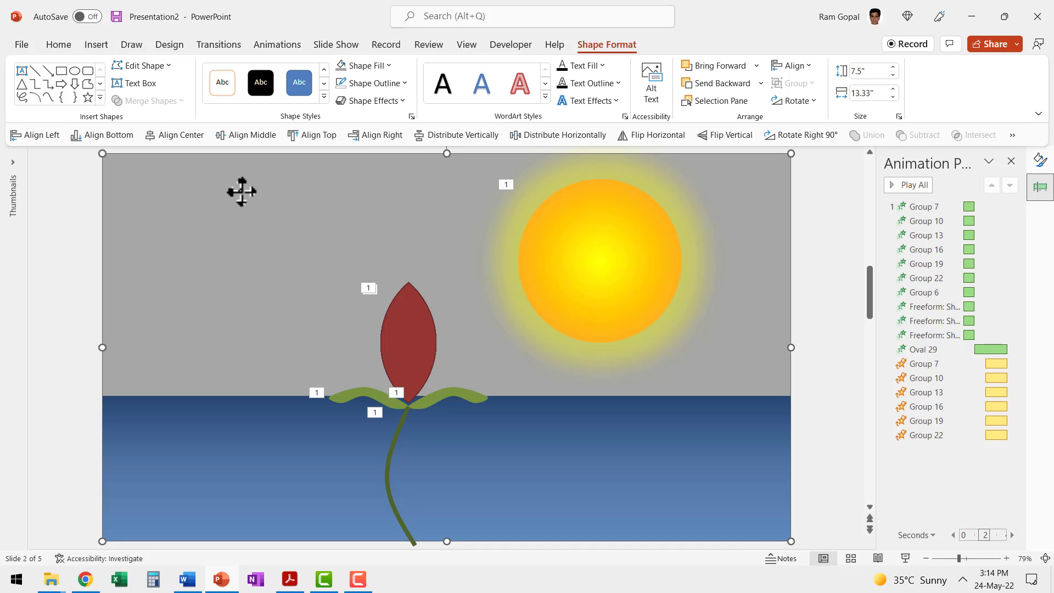
Add an Object Color emphasis animation to the backdrop rectangle and open its color options.
{"action": "left_click", "coordinate": [277, 46]}
{"action": "left_click", "coordinate": [710, 98]}
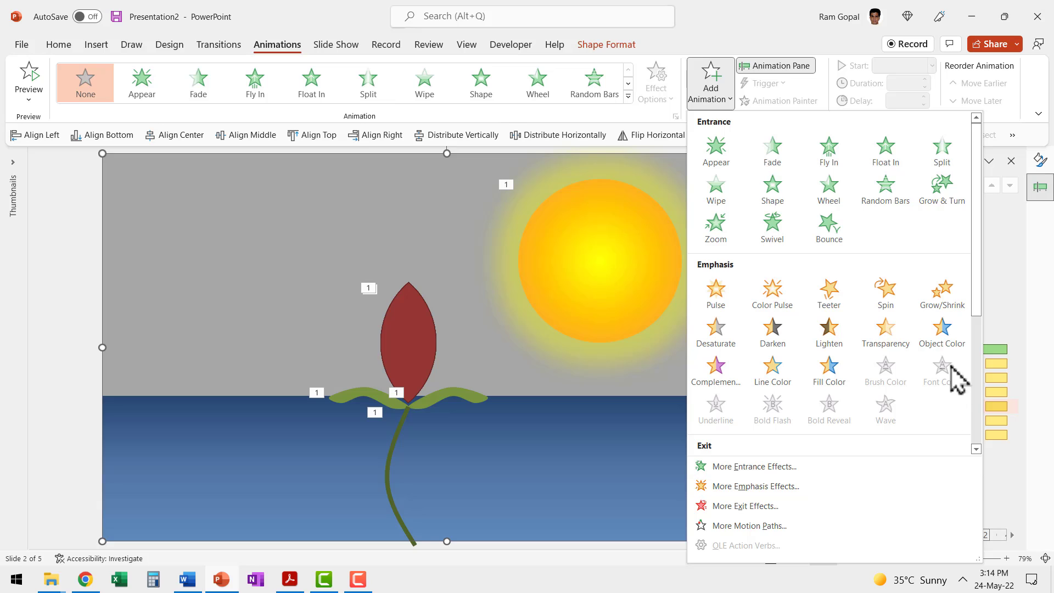
{"action": "left_click", "coordinate": [943, 336]}
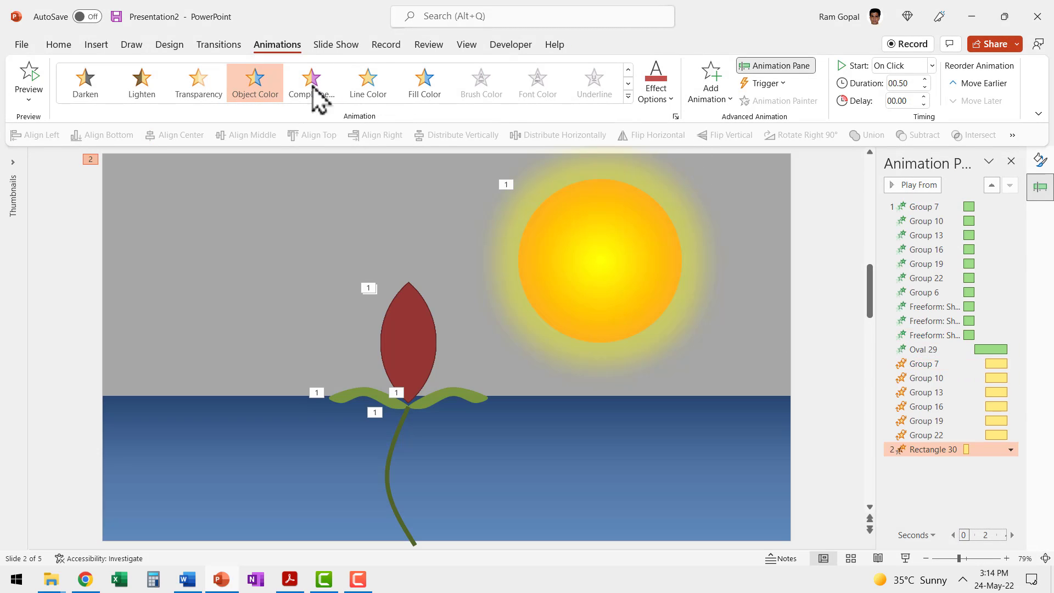
{"action": "left_click", "coordinate": [665, 102]}
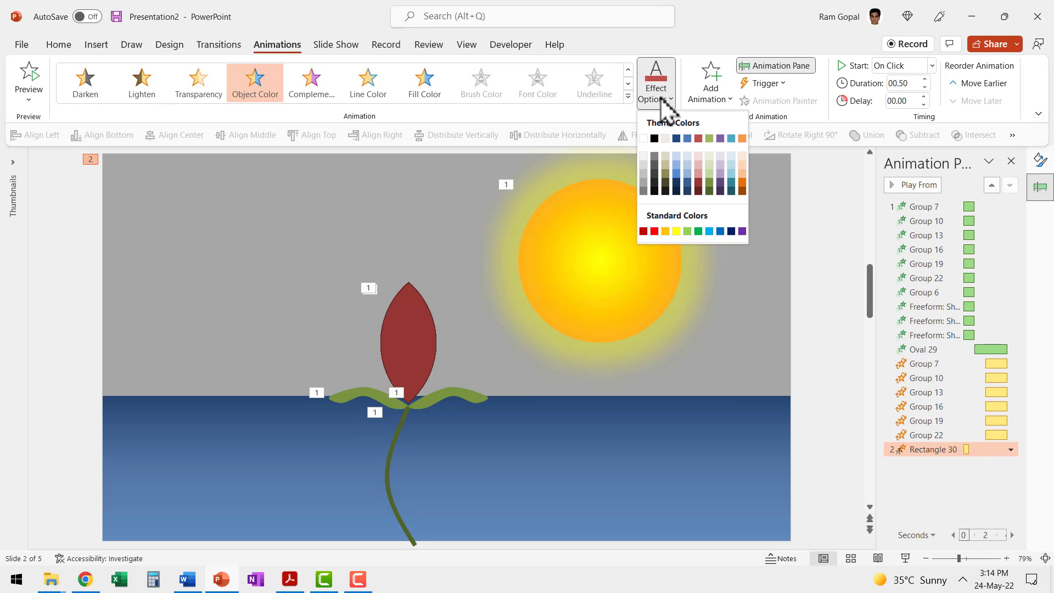